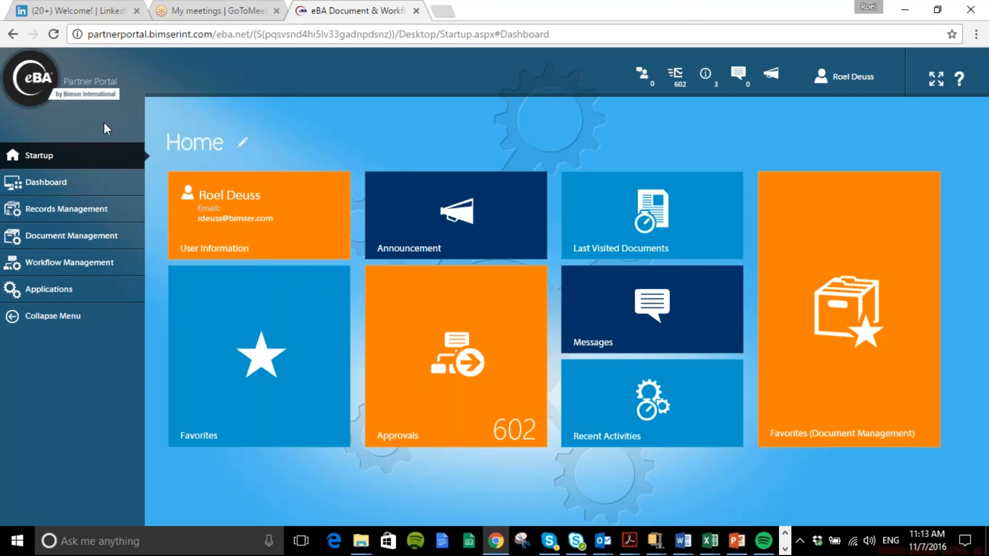
Open the Parameters page of the eBA Value Calculator application
{"action": "left_click", "coordinate": [49, 289]}
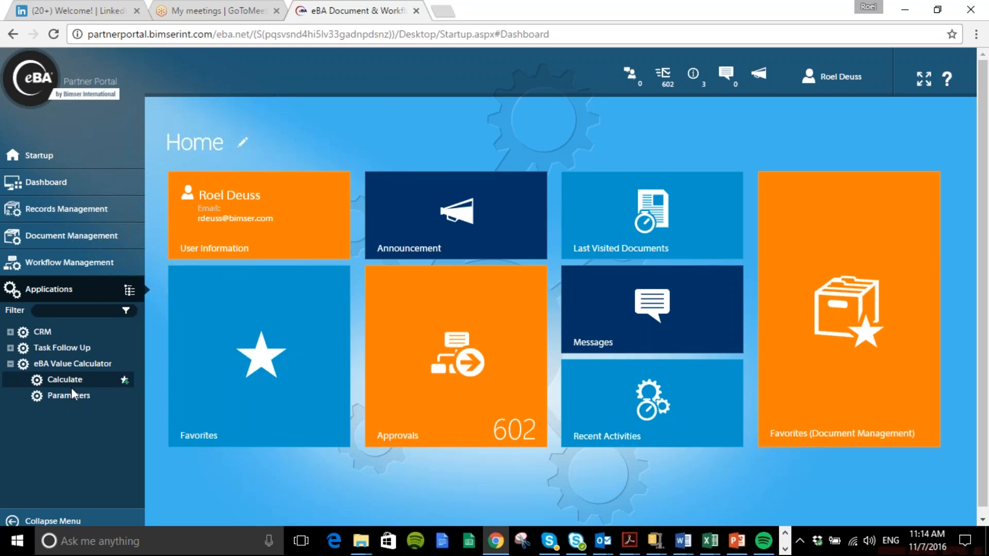
{"action": "left_click", "coordinate": [71, 395]}
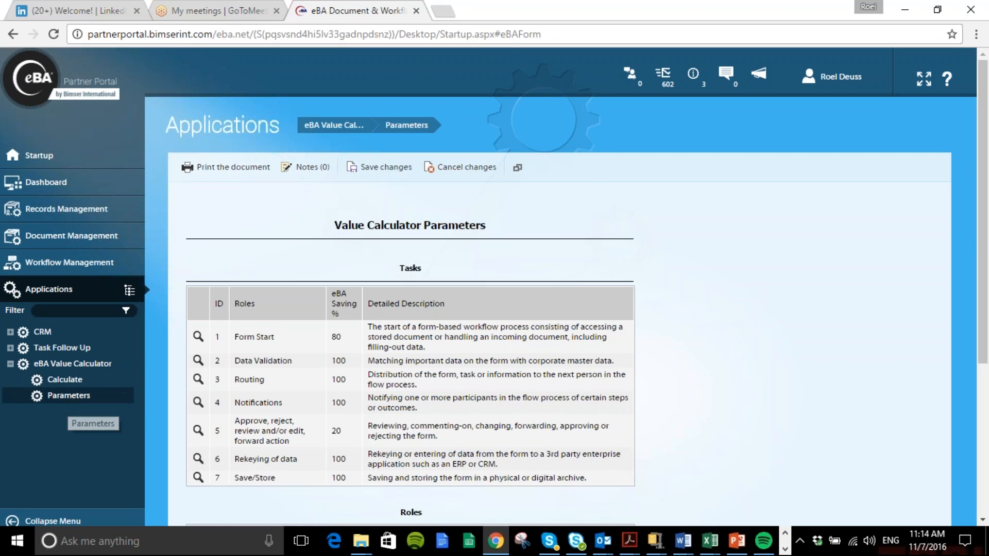
{"action": "scroll", "coordinate": [424, 341], "scroll_direction": "down", "scroll_amount": 3}
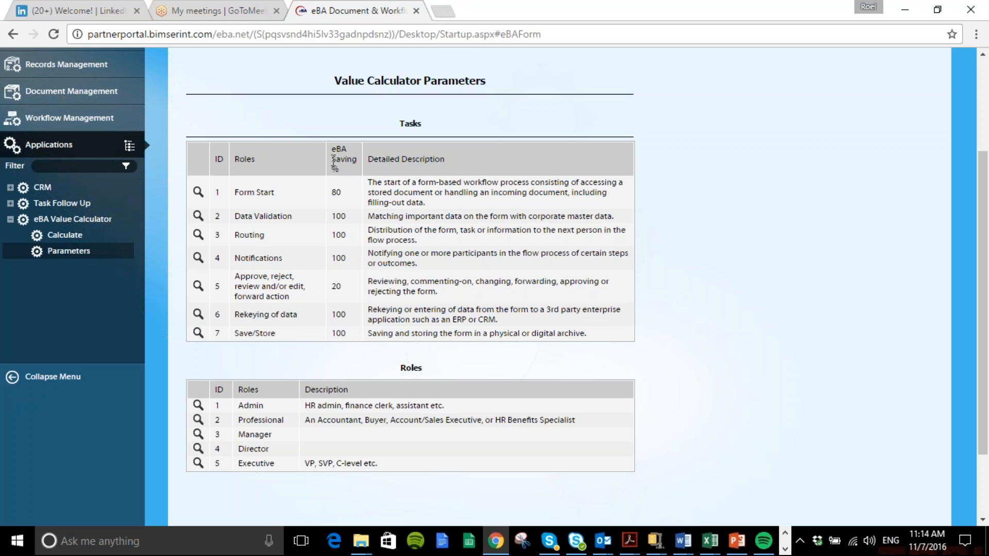
Examine the eBA saving percentages for tasks such as Routing and Rekeying of data, and the roles table
{"action": "left_click_drag", "start_coordinate": [339, 154], "coordinate": [343, 171]}
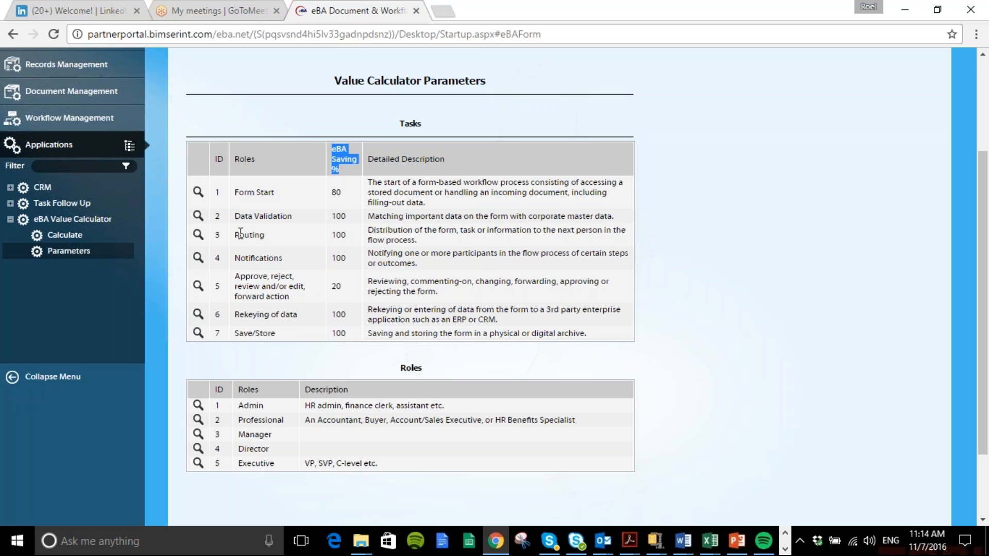
{"action": "left_click_drag", "start_coordinate": [235, 236], "coordinate": [271, 243]}
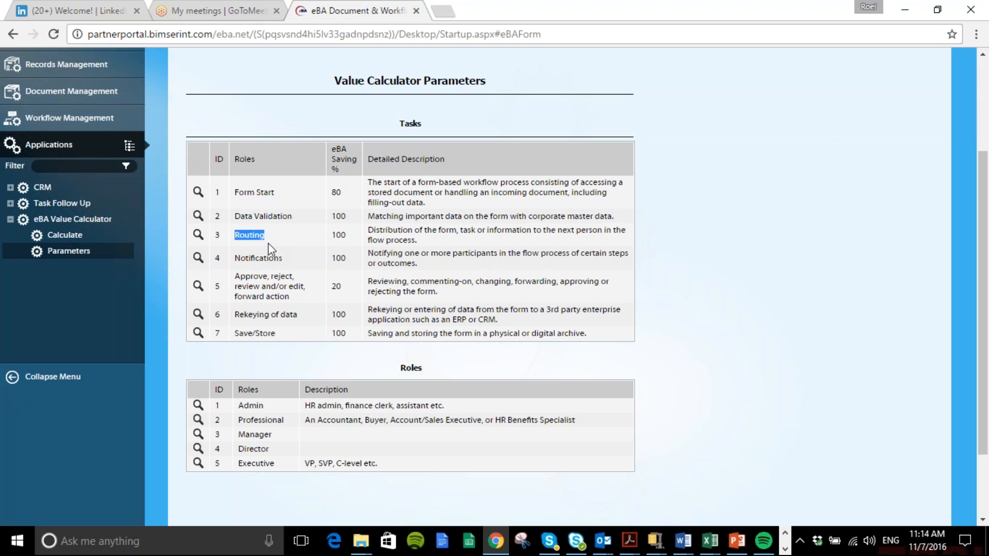
{"action": "left_click_drag", "start_coordinate": [332, 236], "coordinate": [344, 237]}
{"action": "left_click_drag", "start_coordinate": [234, 315], "coordinate": [301, 313]}
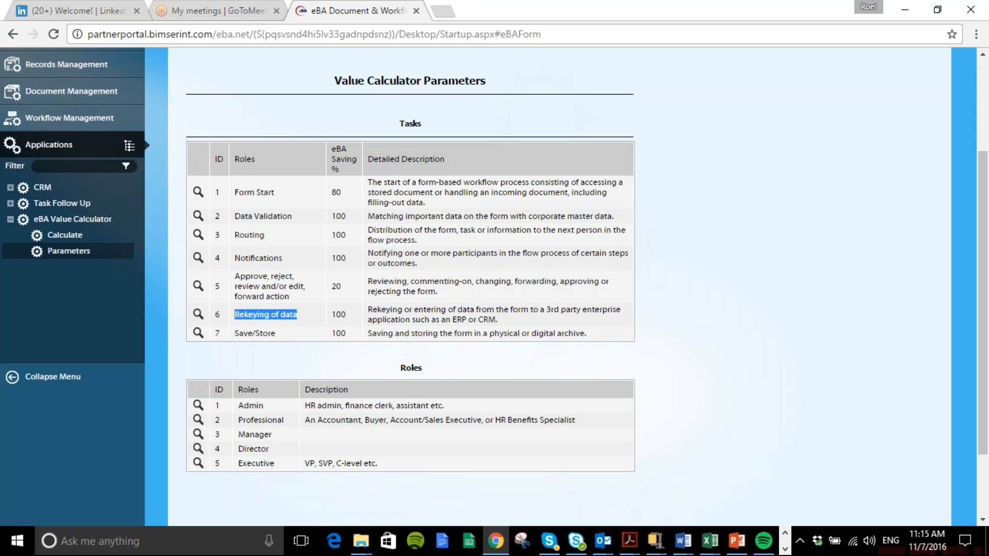
{"action": "left_click", "coordinate": [285, 358]}
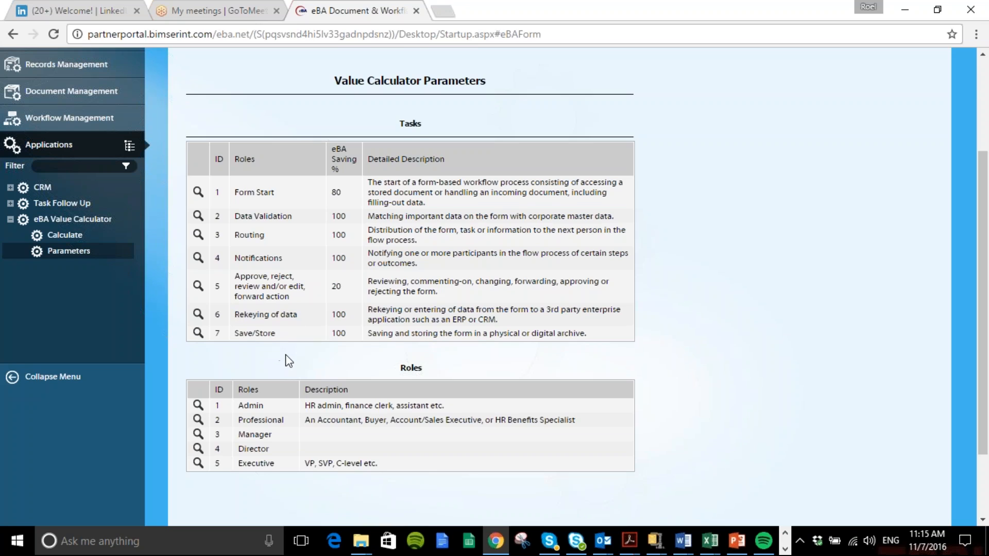
{"action": "scroll", "coordinate": [289, 360], "scroll_direction": "down", "scroll_amount": 2}
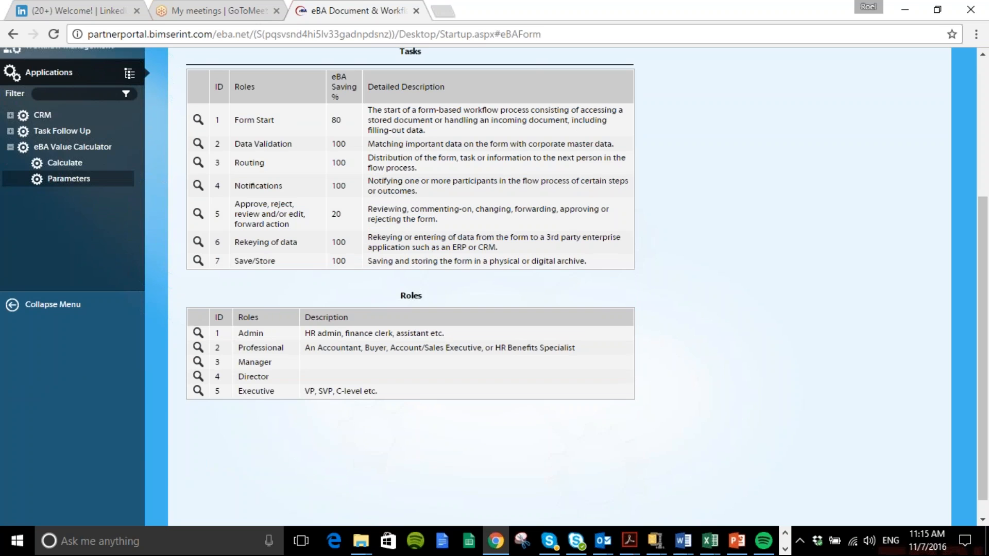
Open the Calculate form of the eBA Value Calculator without saving the parameters document
{"action": "scroll", "coordinate": [73, 360], "scroll_direction": "up", "scroll_amount": 4}
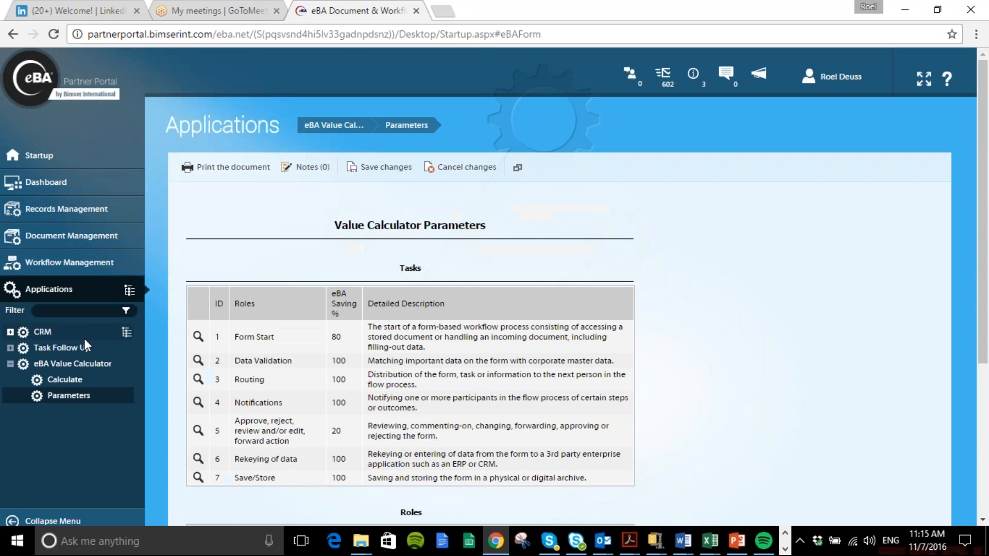
{"action": "left_click", "coordinate": [63, 381]}
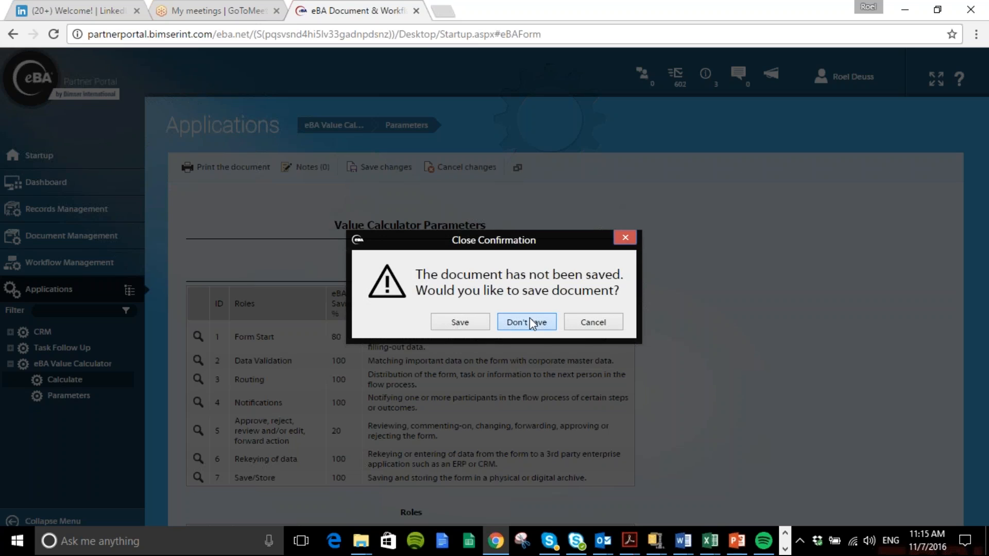
{"action": "left_click", "coordinate": [523, 320]}
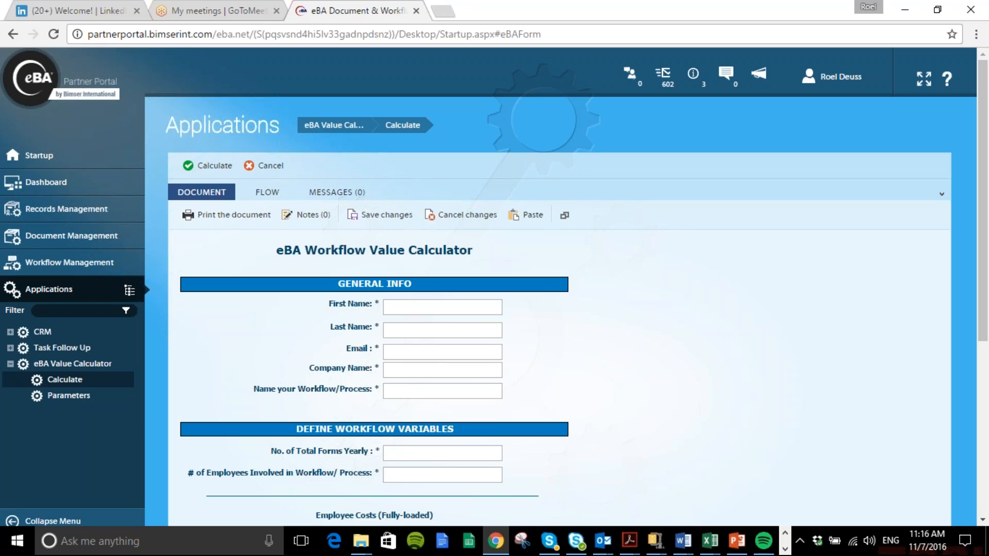
Enter the contact's first name, last name and e-mail in the general info, and set the company name to Bimser
{"action": "left_click", "coordinate": [395, 306]}
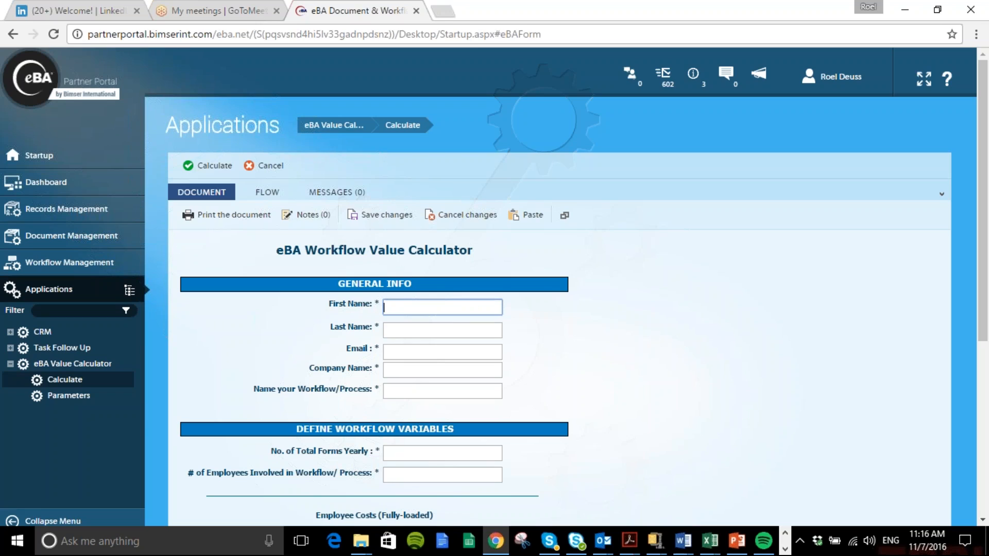
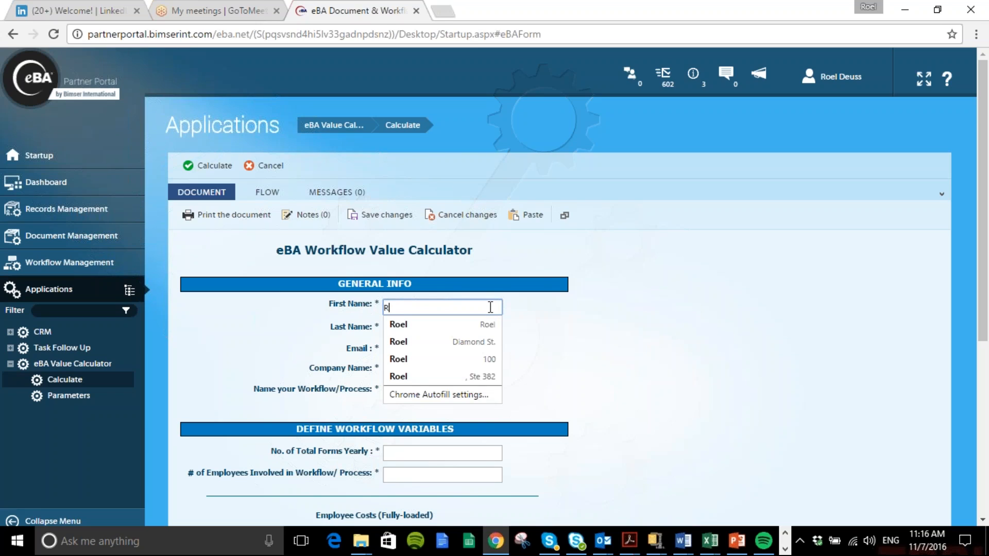
{"action": "key", "text": "Tab"}
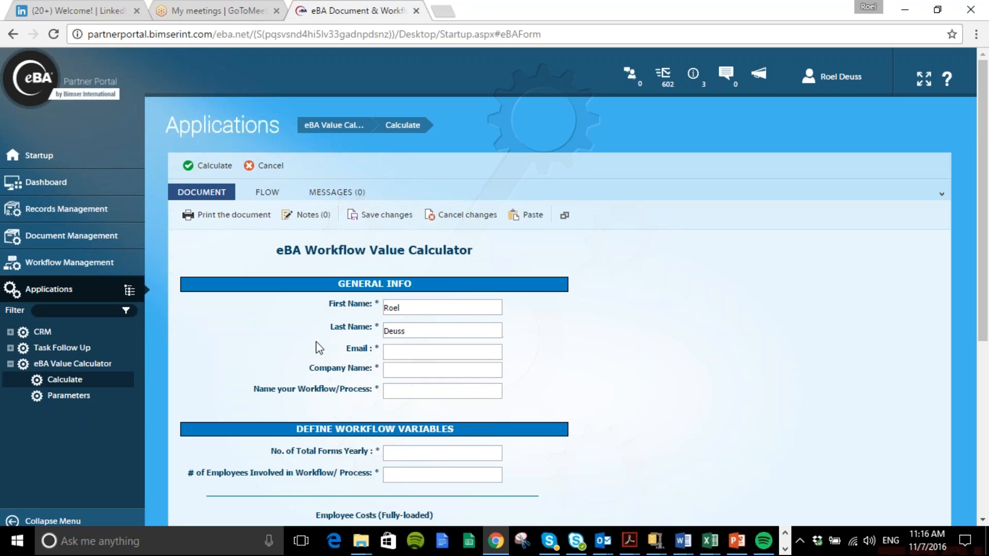
{"action": "left_click", "coordinate": [402, 353]}
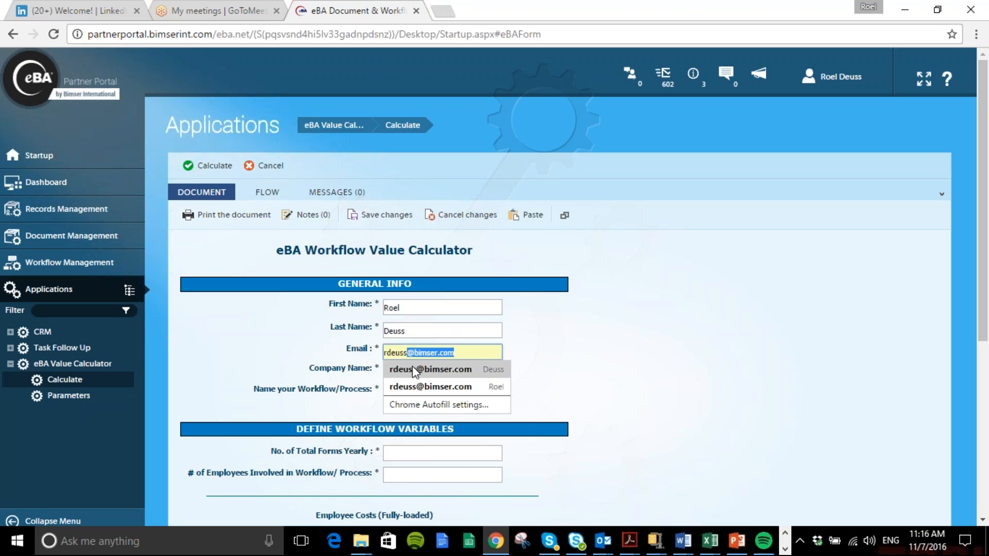
{"action": "left_click", "coordinate": [415, 369]}
{"action": "left_click_drag", "start_coordinate": [454, 370], "coordinate": [374, 357]}
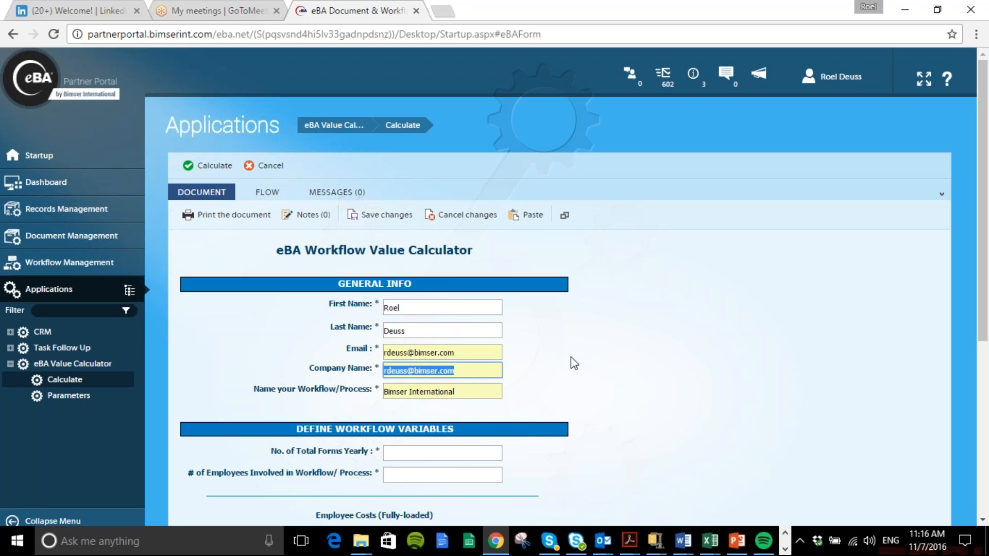
{"action": "type", "text": "Bimser"}
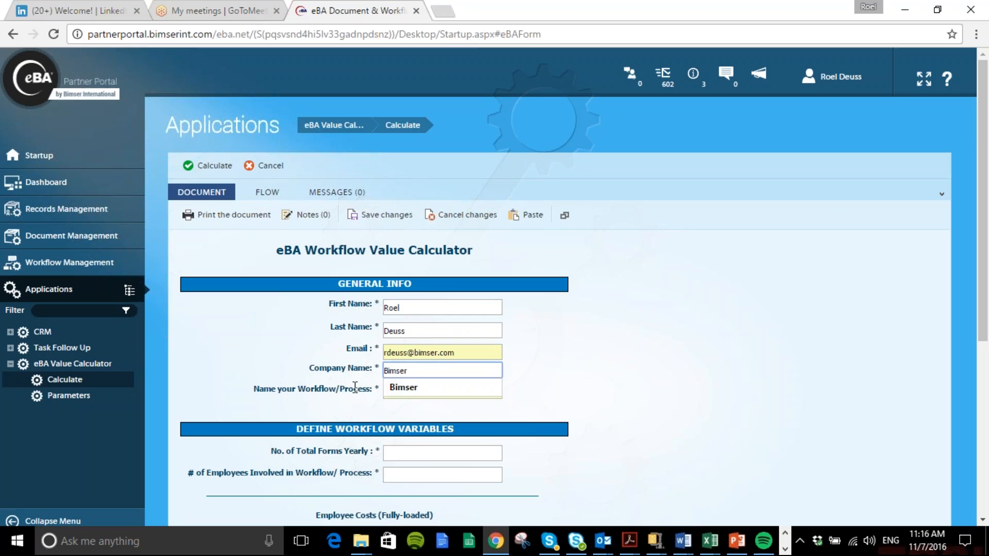
Replace the workflow/process name with "Invoice approval process Manufacture"
{"action": "left_click_drag", "start_coordinate": [471, 391], "coordinate": [381, 392]}
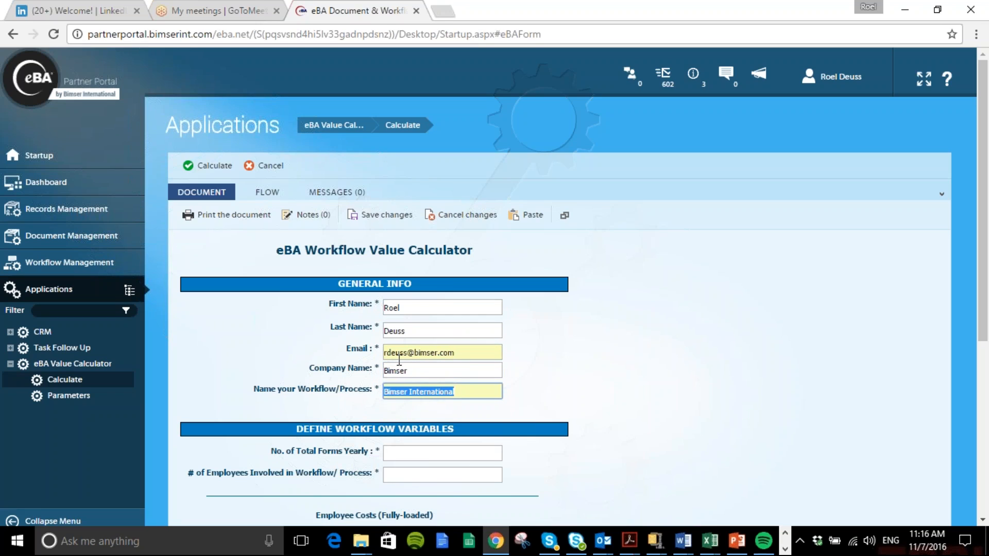
{"action": "type", "text": "Invoic"}
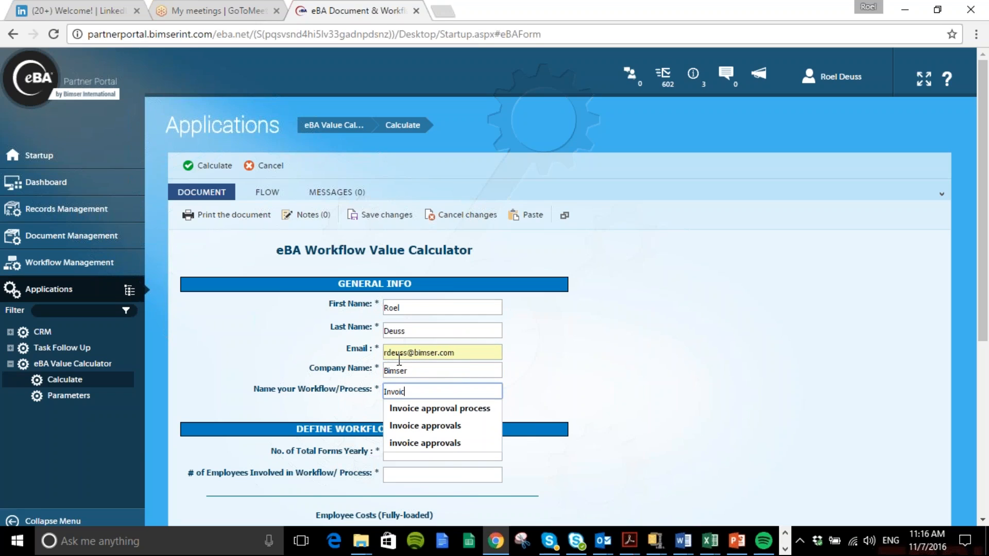
{"action": "type", "text": "e a[pro"}
{"action": "key", "text": "BackSpace"}
{"action": "key", "text": "BackSpace"}
{"action": "key", "text": "BackSpace"}
{"action": "key", "text": "BackSpace"}
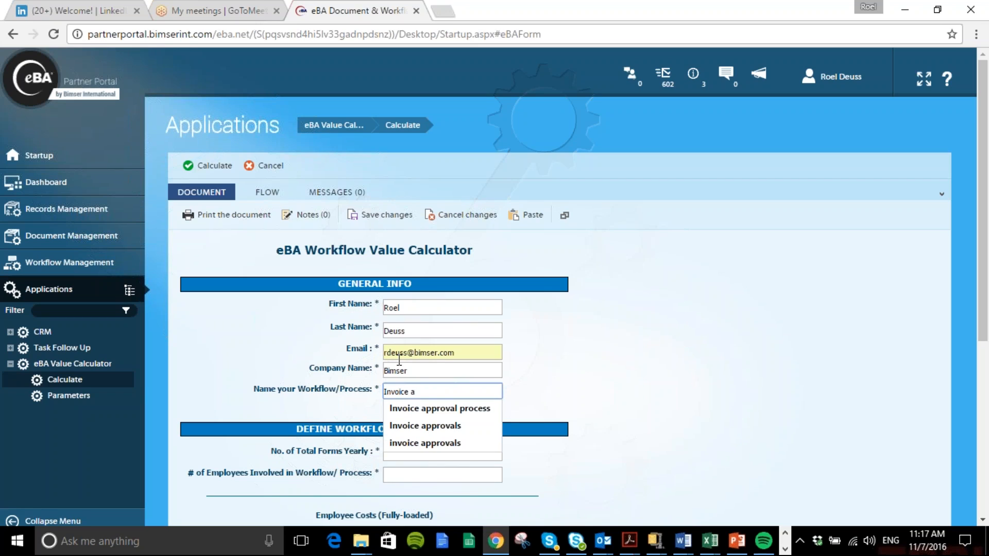
{"action": "left_click", "coordinate": [437, 409]}
{"action": "type", "text": "Manua"}
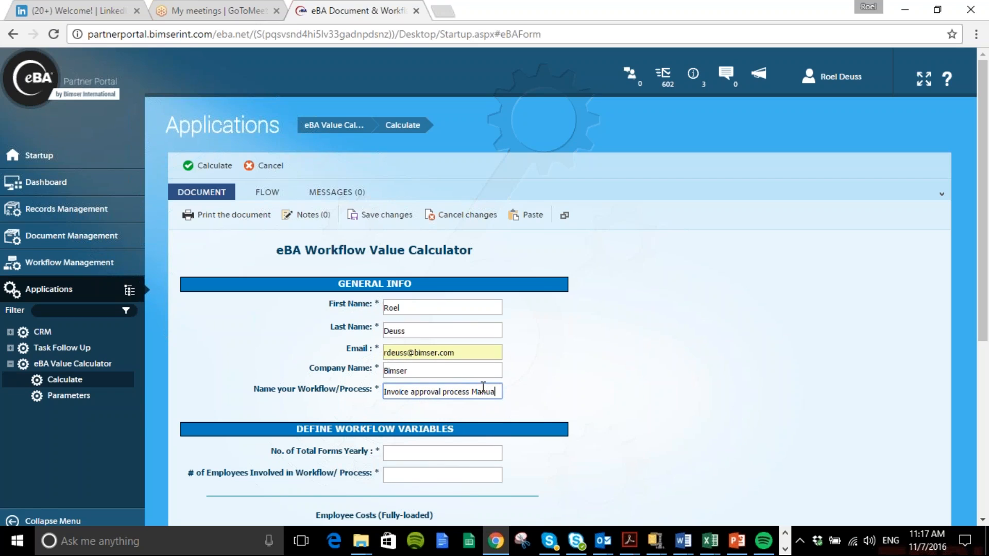
{"action": "key", "text": "BackSpace"}
{"action": "type", "text": "facture"}
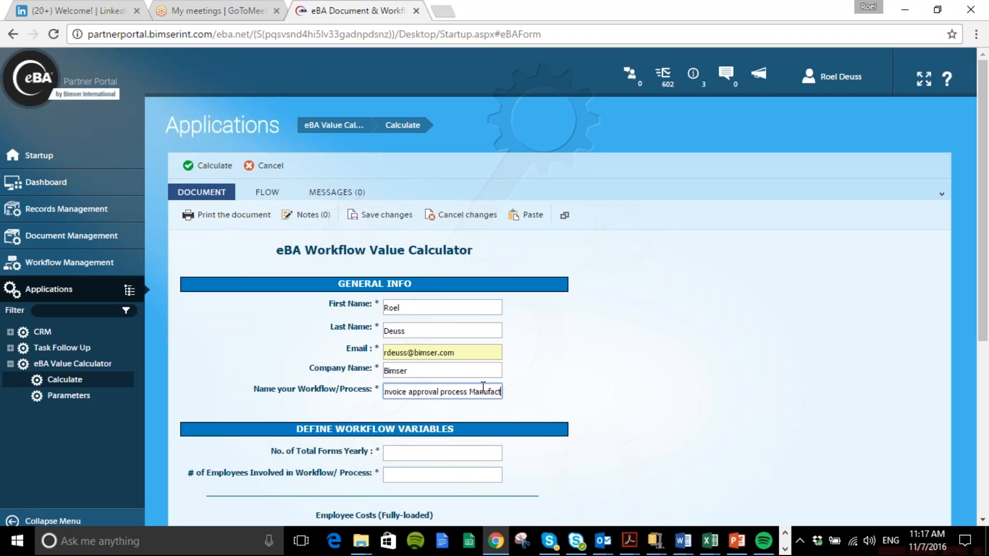
{"action": "left_click", "coordinate": [572, 394]}
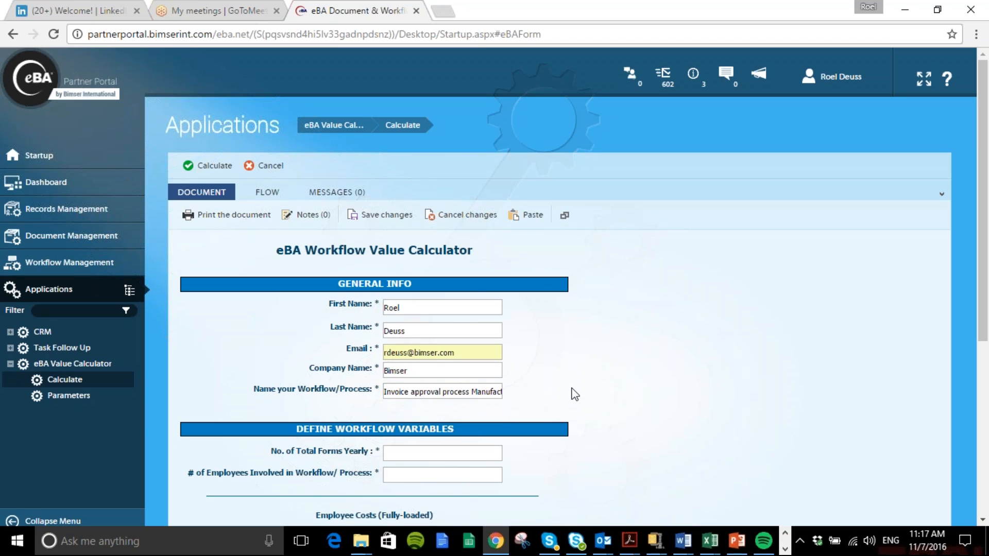
Set the number of total yearly forms to 30000 and the number of employees involved in the workflow to 125
{"action": "scroll", "coordinate": [516, 357], "scroll_direction": "down", "scroll_amount": 3}
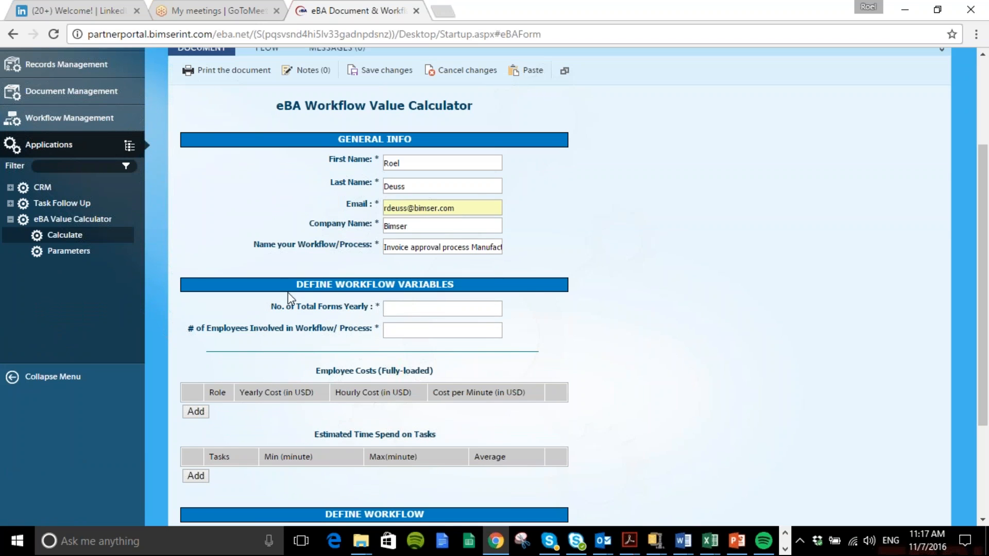
{"action": "left_click", "coordinate": [399, 308]}
{"action": "left_click", "coordinate": [405, 308]}
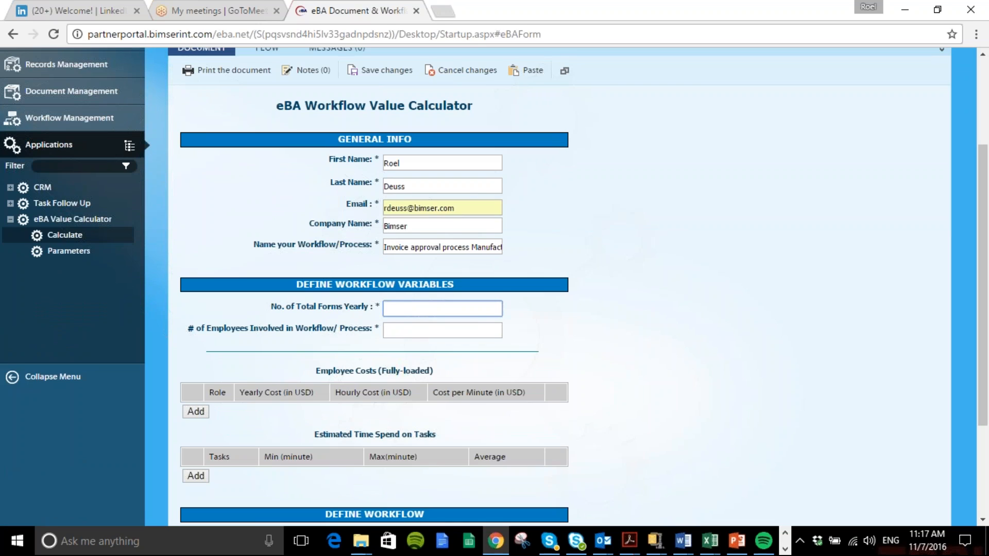
{"action": "type", "text": "30000"}
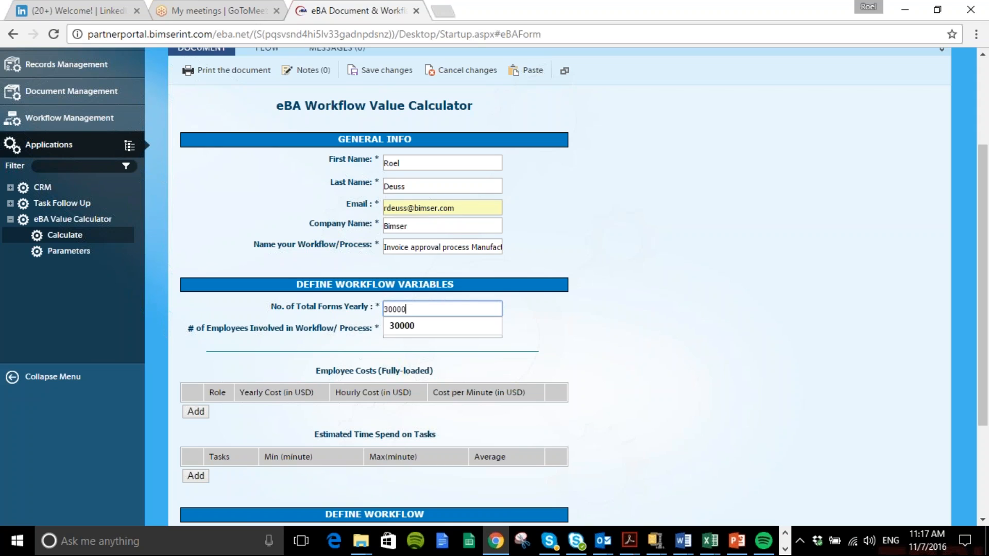
{"action": "left_click", "coordinate": [407, 326]}
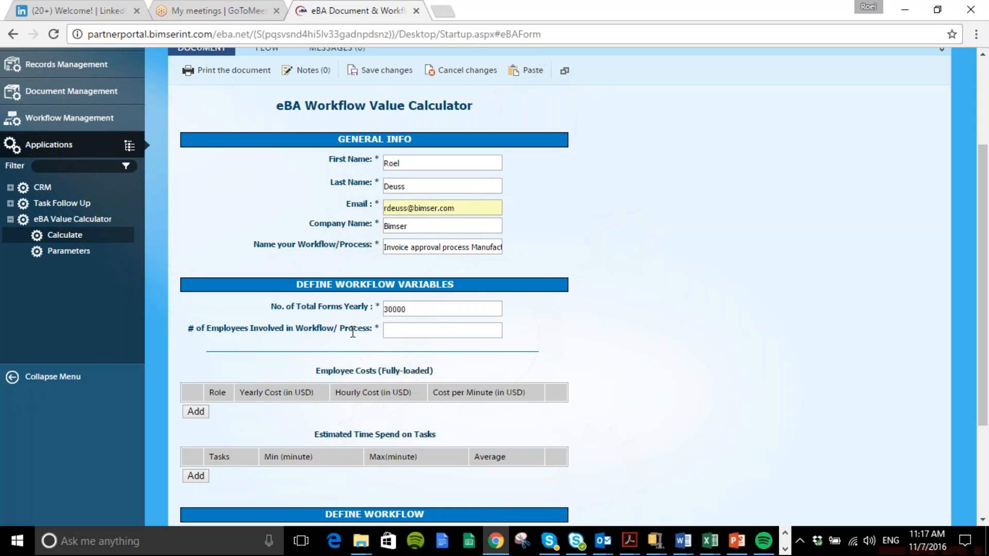
{"action": "left_click", "coordinate": [416, 330]}
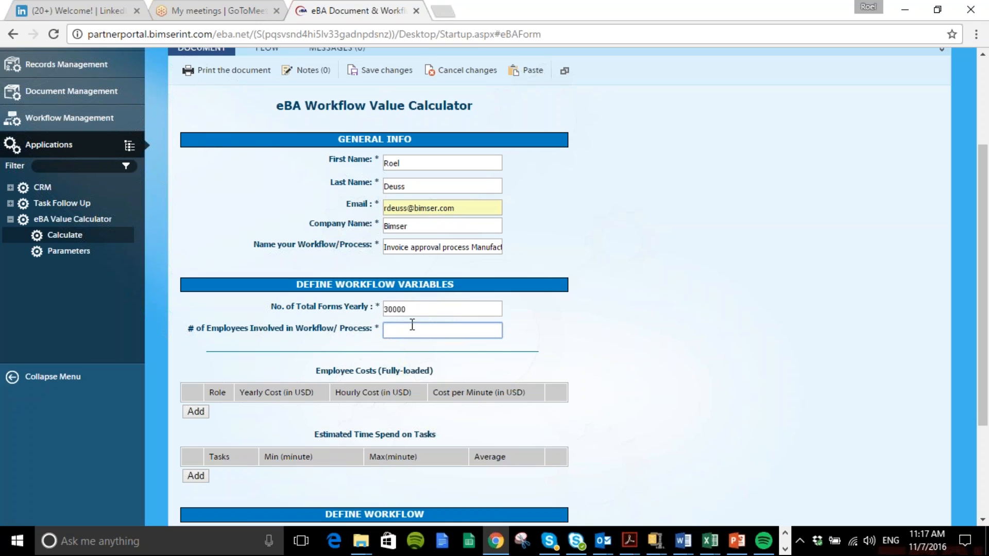
{"action": "type", "text": "125"}
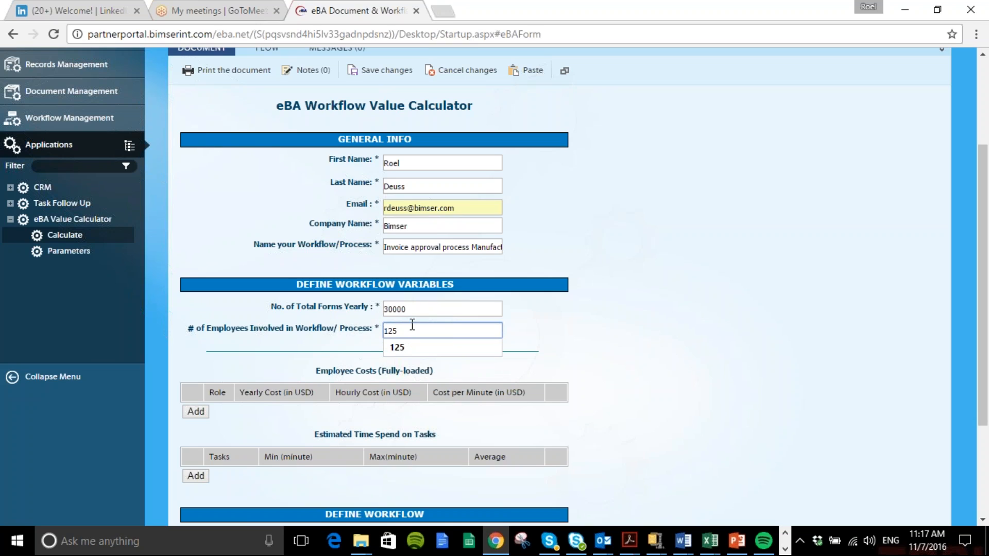
{"action": "left_click", "coordinate": [549, 331]}
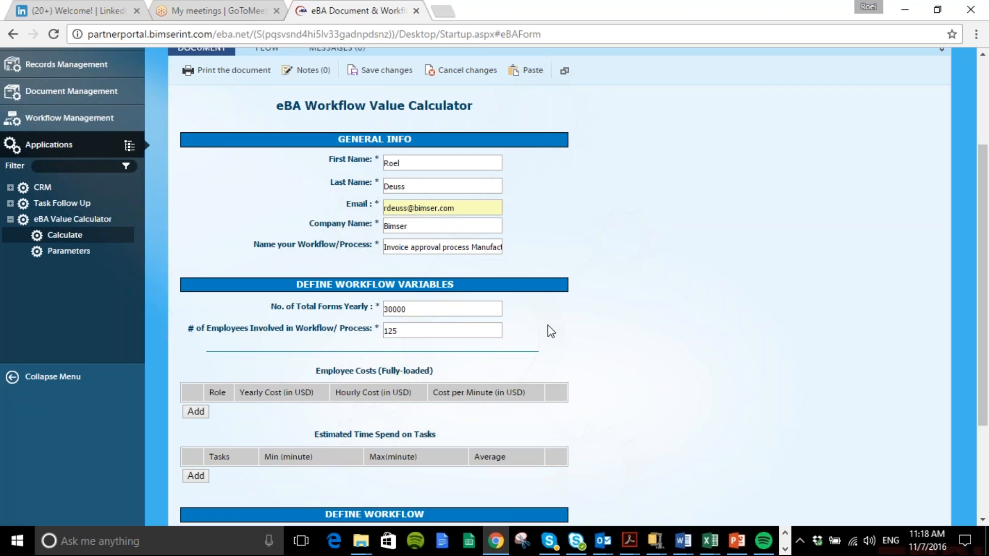
Add an employee cost entry for the Admin role with a yearly cost of 40,000
{"action": "scroll", "coordinate": [499, 337], "scroll_direction": "down", "scroll_amount": 3}
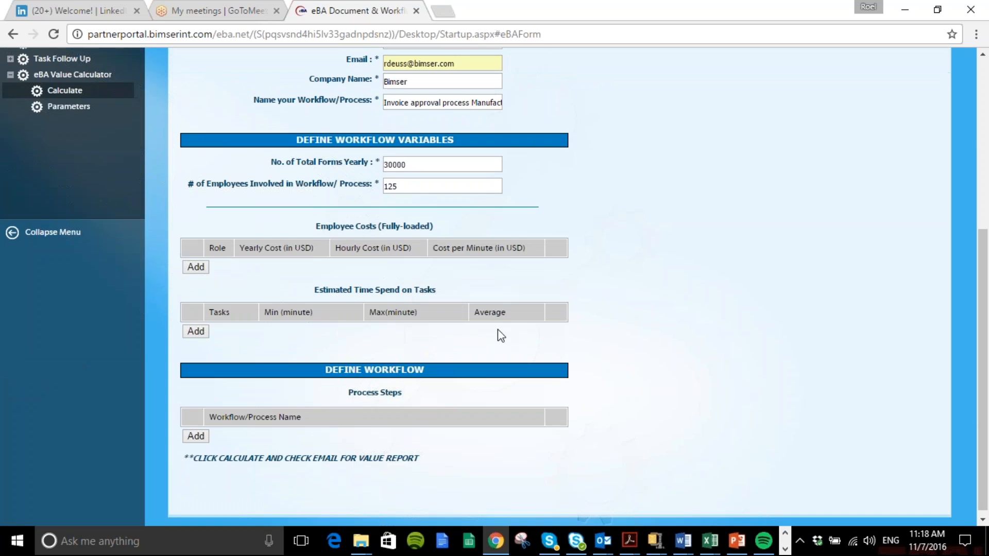
{"action": "left_click", "coordinate": [194, 267]}
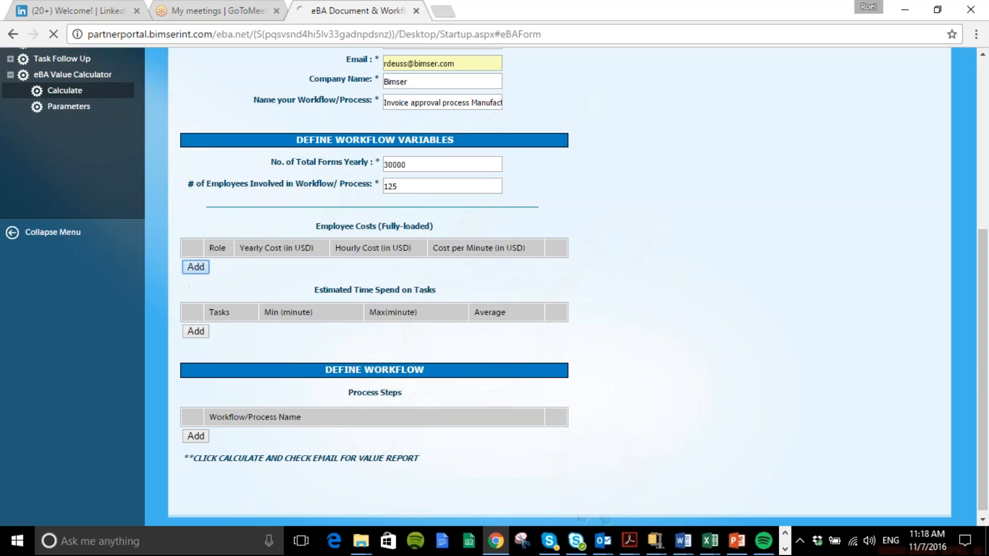
{"action": "left_click", "coordinate": [552, 269]}
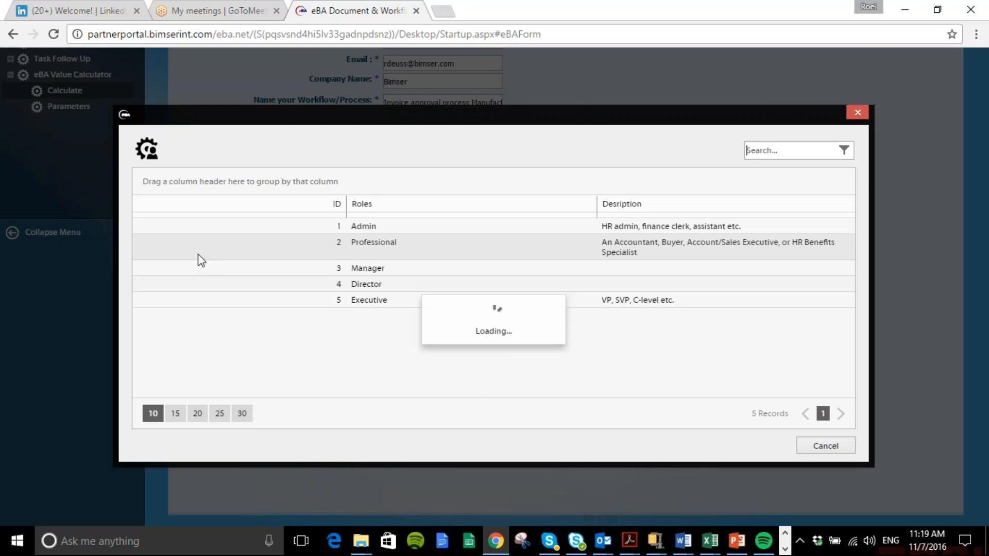
{"action": "left_click", "coordinate": [371, 225]}
{"action": "left_click", "coordinate": [489, 289]}
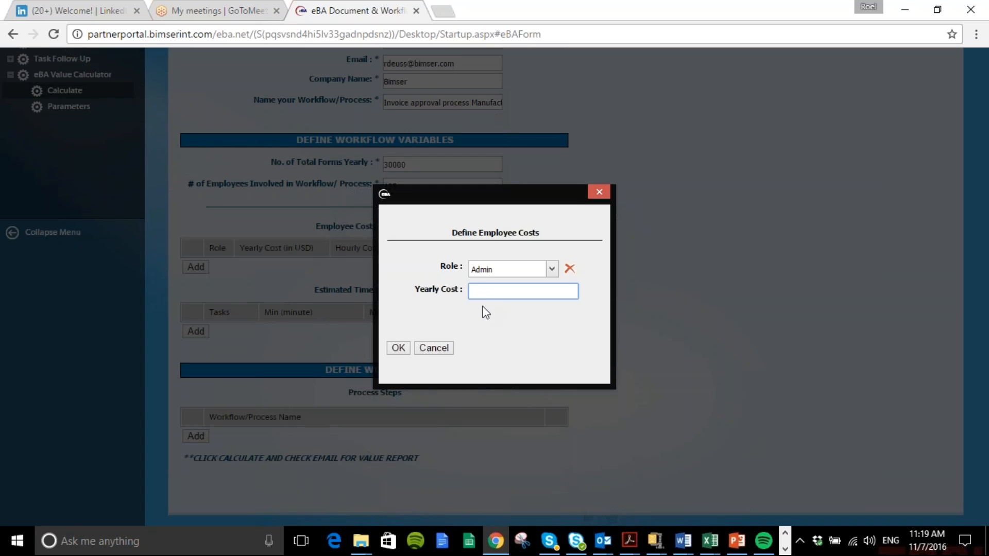
{"action": "type", "text": "40,000"}
{"action": "left_click", "coordinate": [398, 348]}
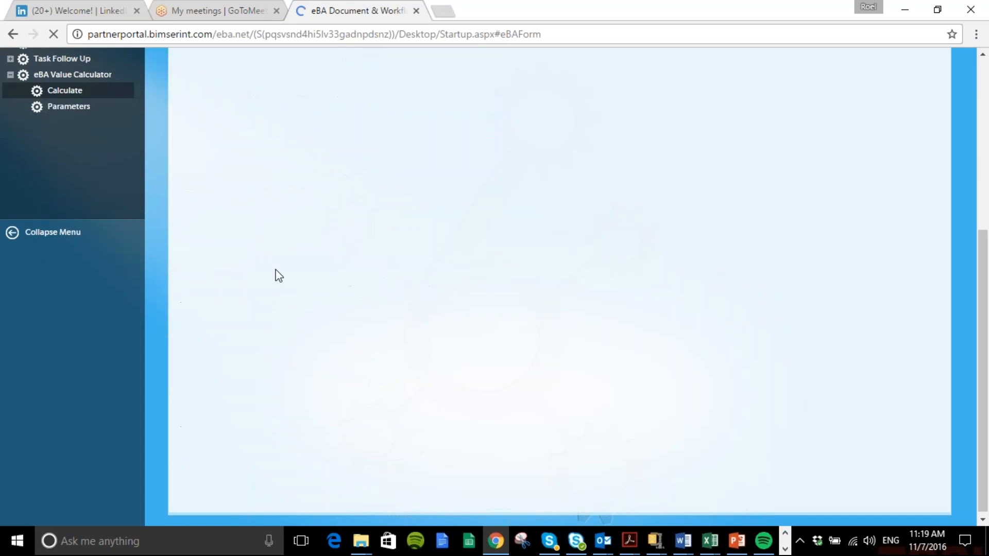
Add an employee cost entry for the Professional role with a yearly cost of 75,000
{"action": "left_click", "coordinate": [194, 282]}
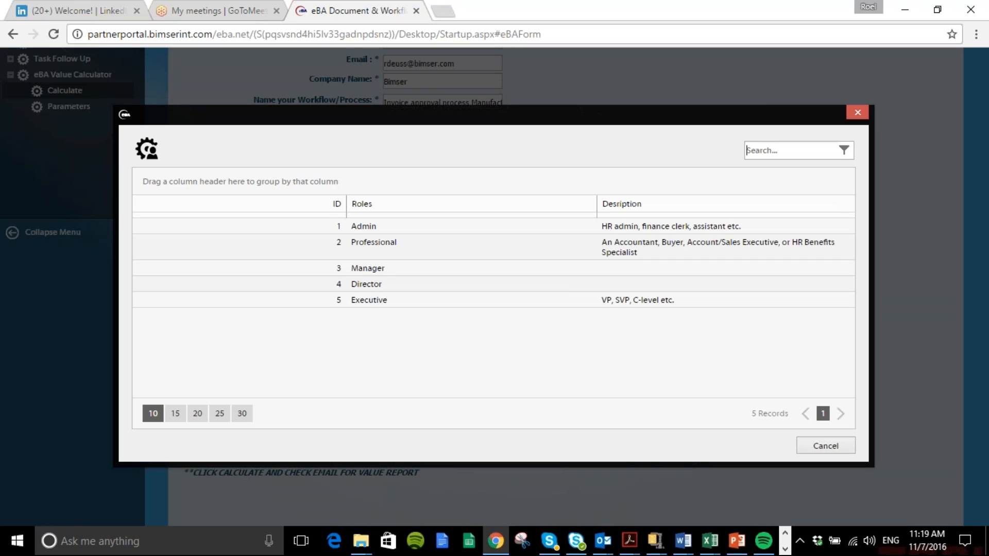
{"action": "left_click", "coordinate": [399, 245]}
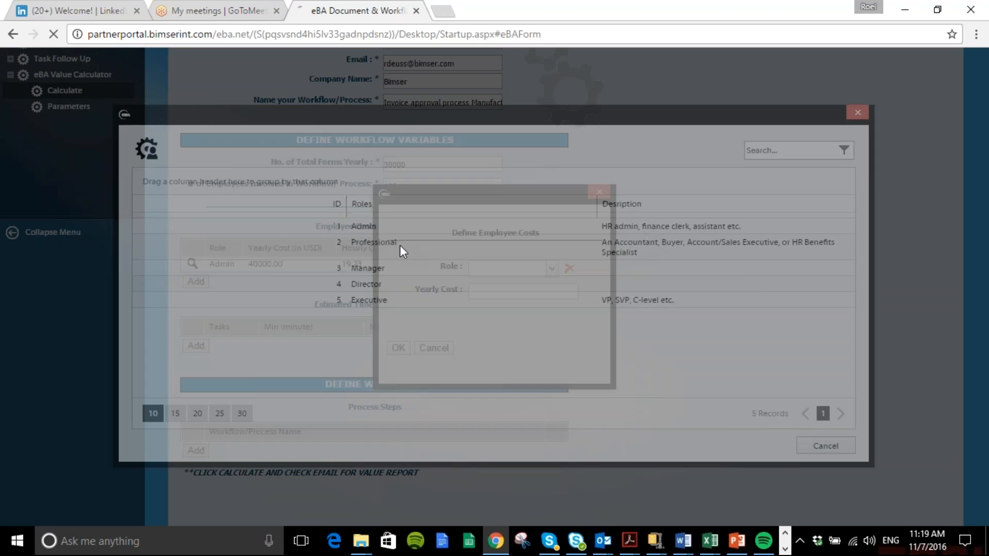
{"action": "left_click", "coordinate": [507, 291]}
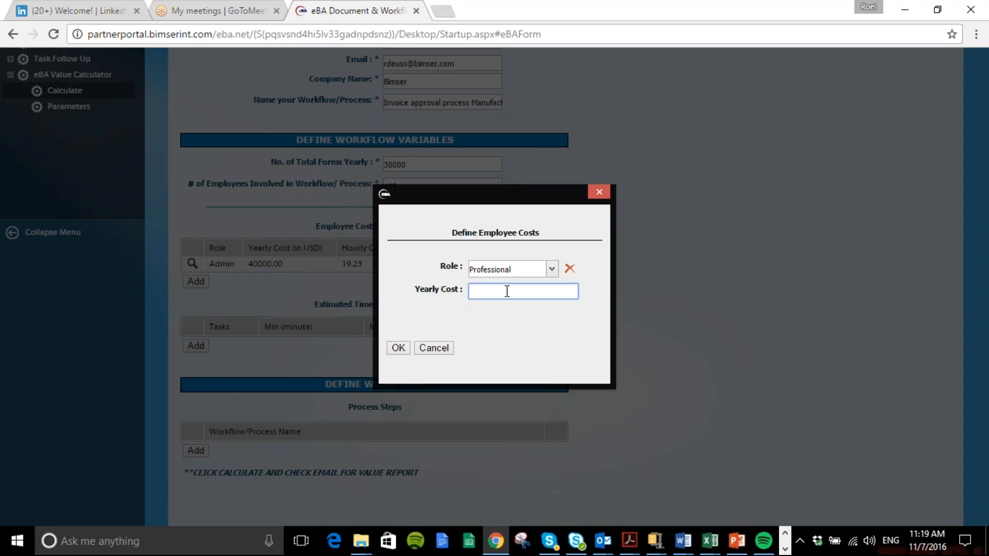
{"action": "type", "text": "75,000"}
{"action": "left_click", "coordinate": [398, 348]}
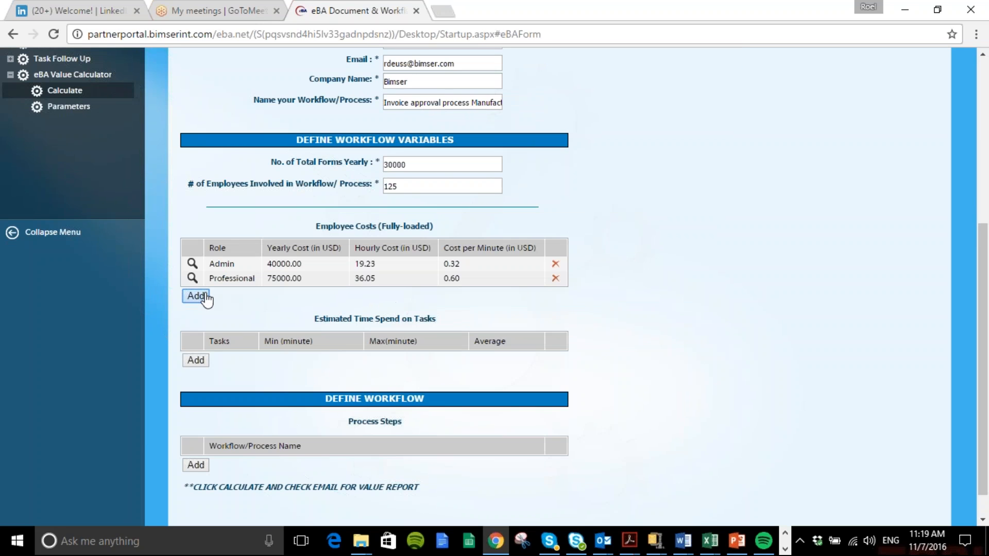
Add an employee cost entry for the Manager role with a yearly cost of 95,000
{"action": "left_click", "coordinate": [200, 296]}
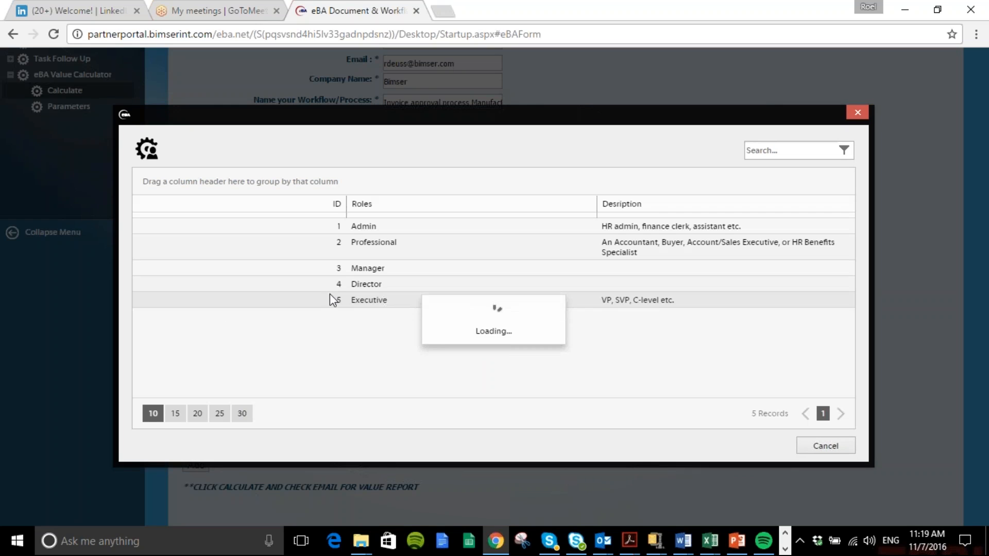
{"action": "left_click", "coordinate": [387, 267]}
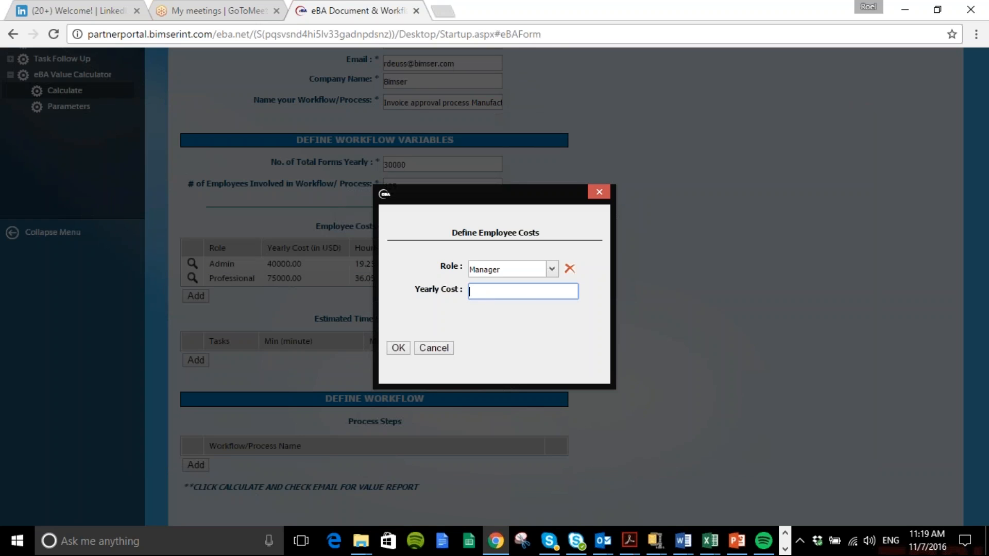
{"action": "type", "text": "95,000"}
{"action": "left_click", "coordinate": [398, 348]}
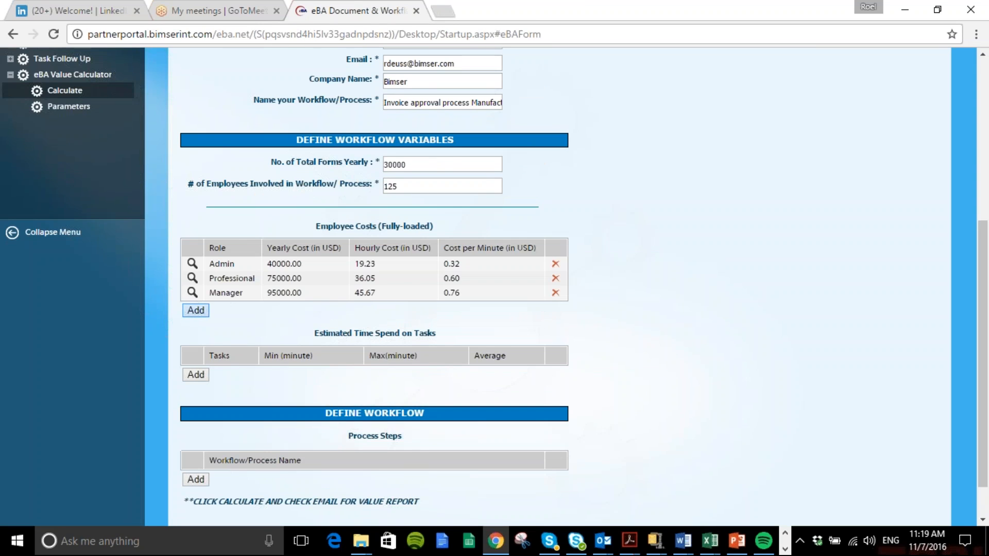
Add an employee cost entry for the Director role with a yearly cost of 150,000
{"action": "left_click", "coordinate": [196, 311]}
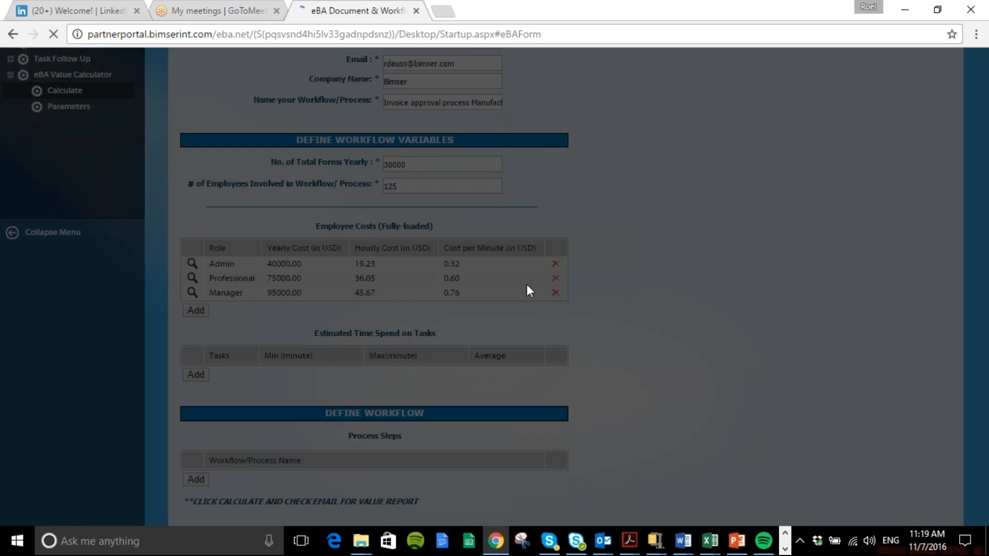
{"action": "left_click", "coordinate": [551, 269]}
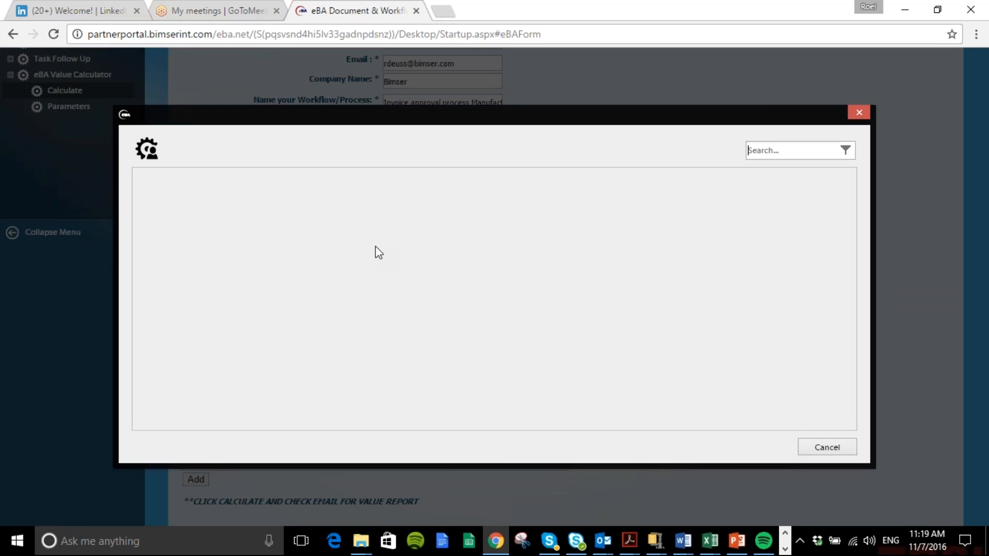
{"action": "left_click", "coordinate": [347, 284]}
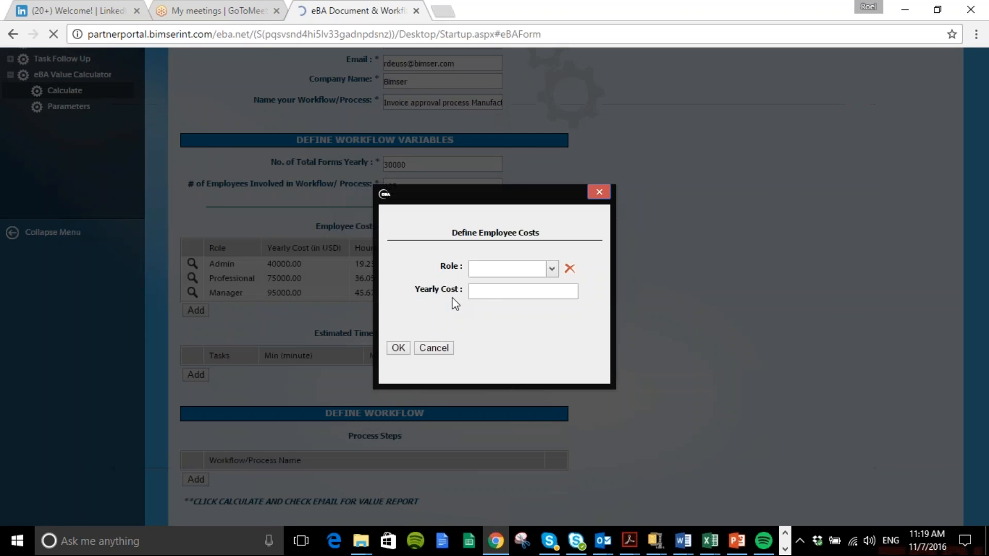
{"action": "type", "text": "15,000"}
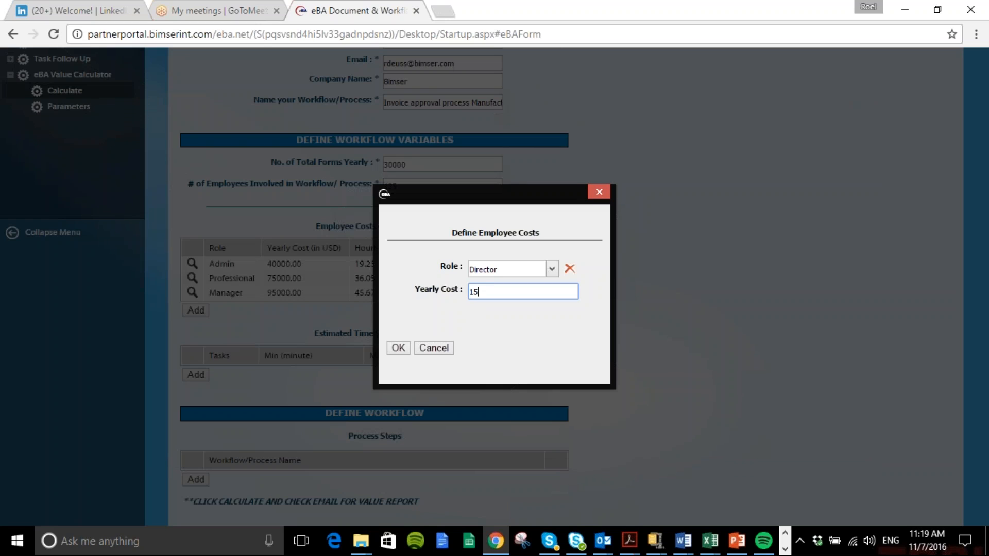
{"action": "left_click", "coordinate": [397, 347]}
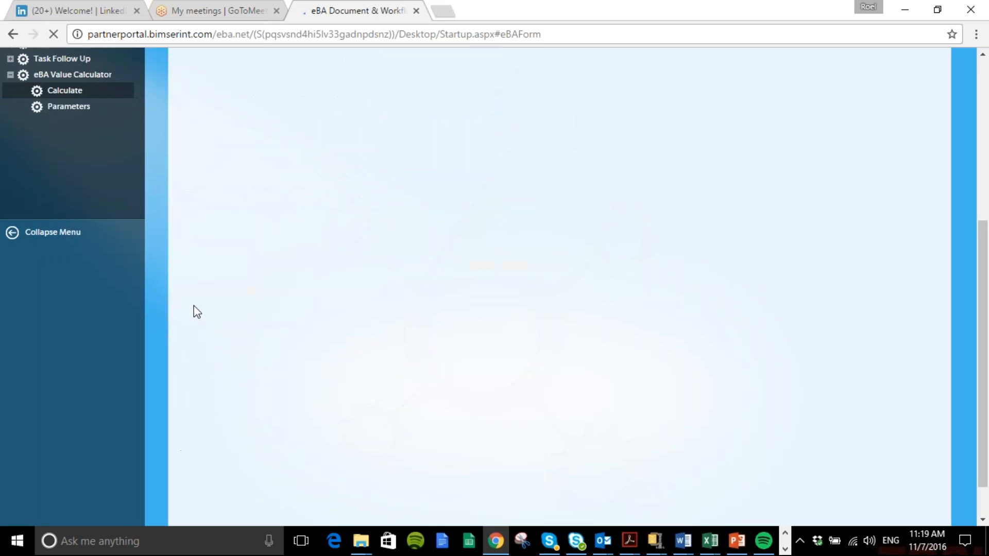
Add an employee cost entry for the Executive role with a yearly cost of 250,000
{"action": "left_click", "coordinate": [194, 324]}
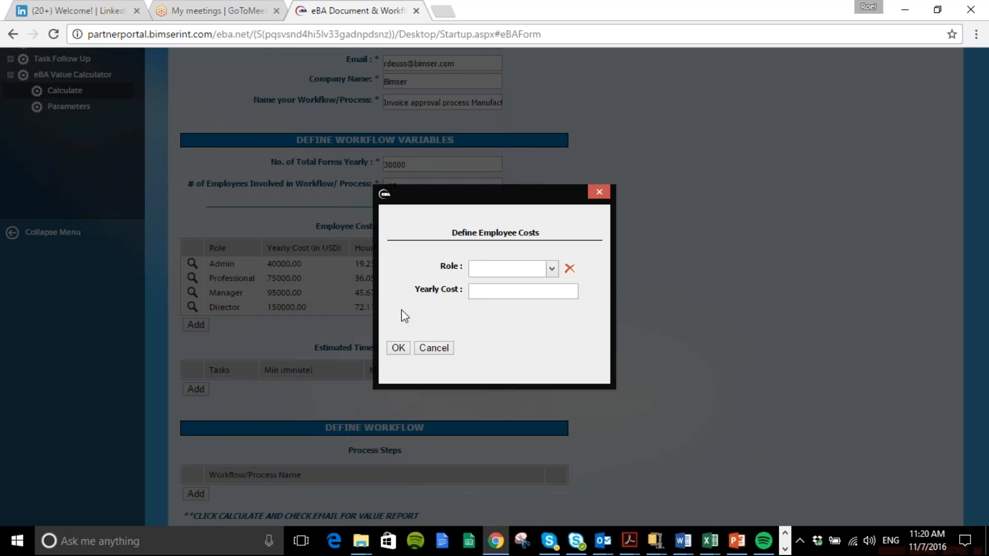
{"action": "left_click", "coordinate": [552, 269]}
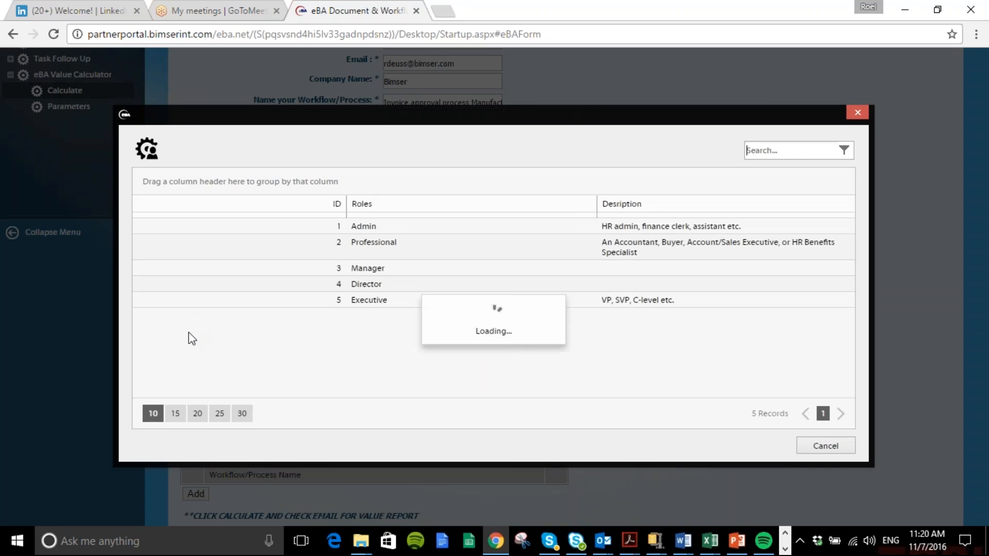
{"action": "left_click", "coordinate": [252, 290]}
{"action": "left_click", "coordinate": [551, 269]}
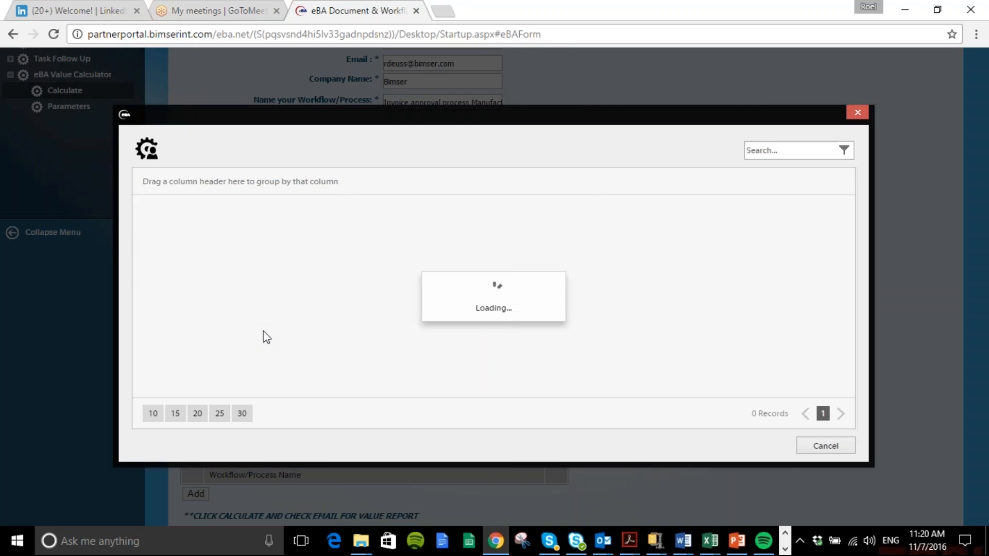
{"action": "left_click", "coordinate": [382, 300]}
{"action": "left_click", "coordinate": [498, 292]}
{"action": "type", "text": "2,5000"}
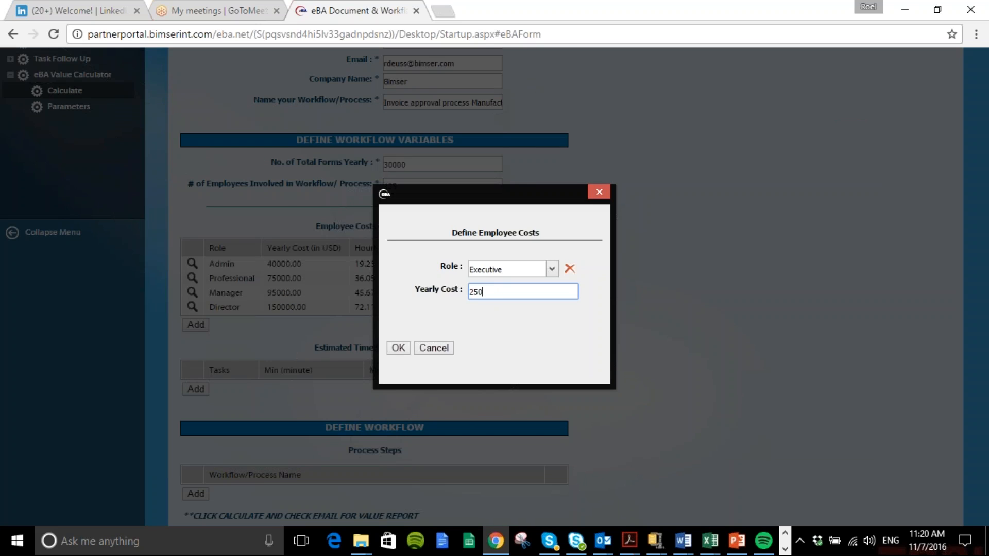
{"action": "type", "text": "0"}
{"action": "left_click", "coordinate": [399, 348]}
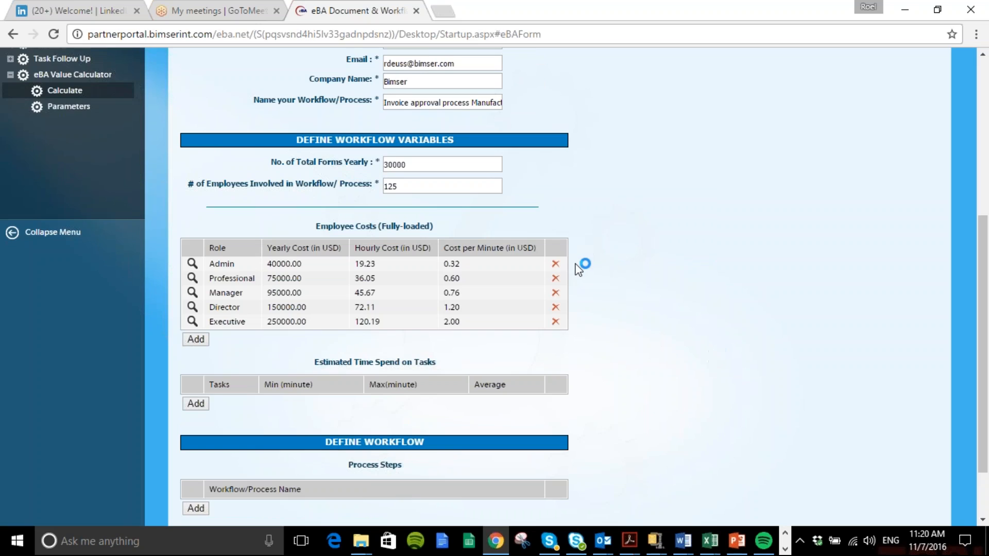
Add an estimated time entry for the Form Start task with a minimum of 1 and a maximum of 3 minutes
{"action": "scroll", "coordinate": [571, 269], "scroll_direction": "down", "scroll_amount": 2}
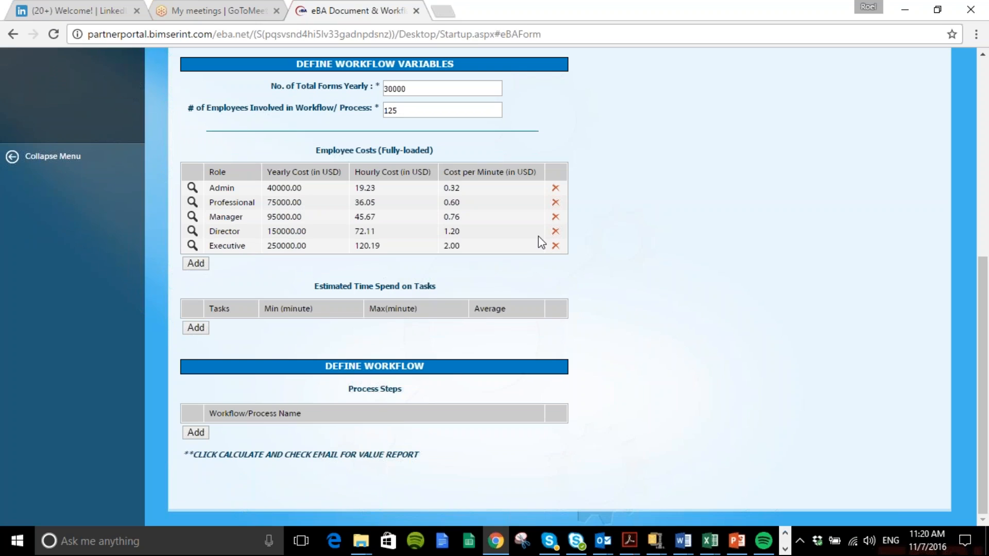
{"action": "left_click", "coordinate": [194, 330]}
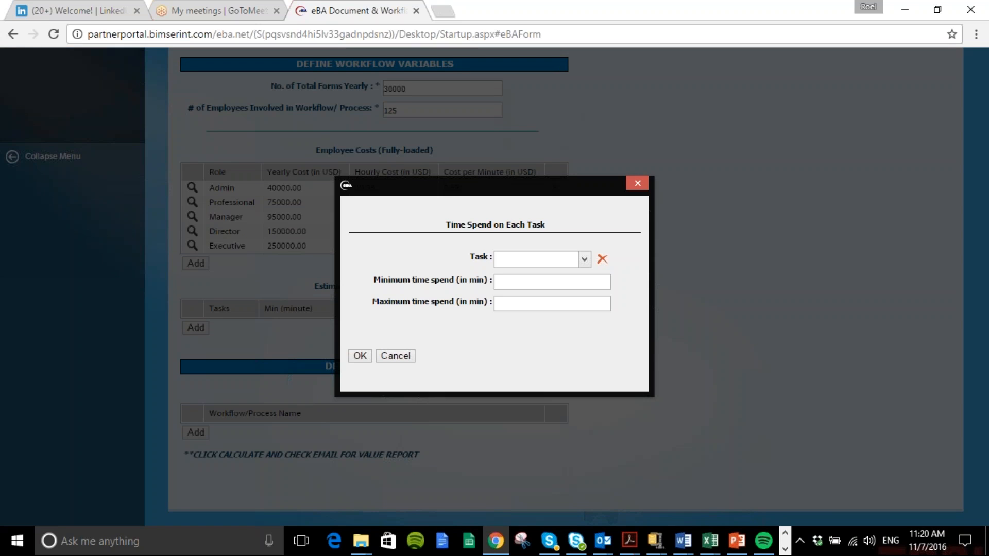
{"action": "left_click", "coordinate": [584, 259]}
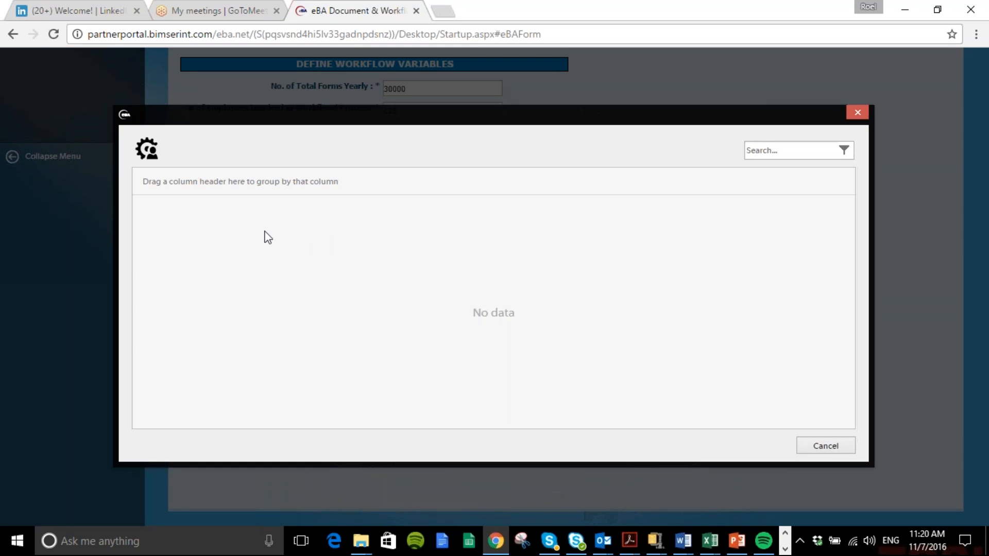
{"action": "left_click", "coordinate": [225, 240]}
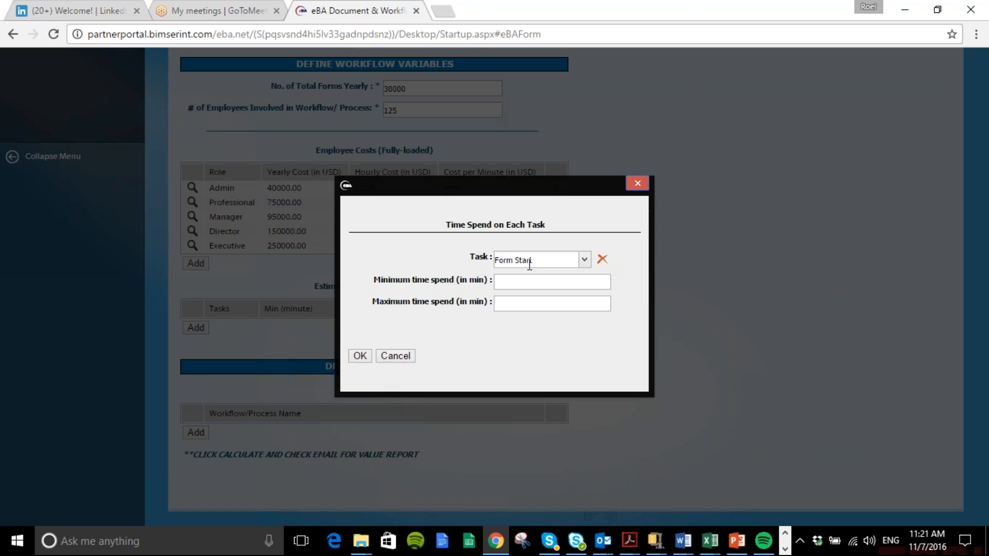
{"action": "left_click", "coordinate": [518, 286]}
{"action": "type", "text": "1"}
{"action": "left_click", "coordinate": [514, 306]}
{"action": "type", "text": "3"}
{"action": "left_click", "coordinate": [482, 331]}
{"action": "left_click", "coordinate": [360, 356]}
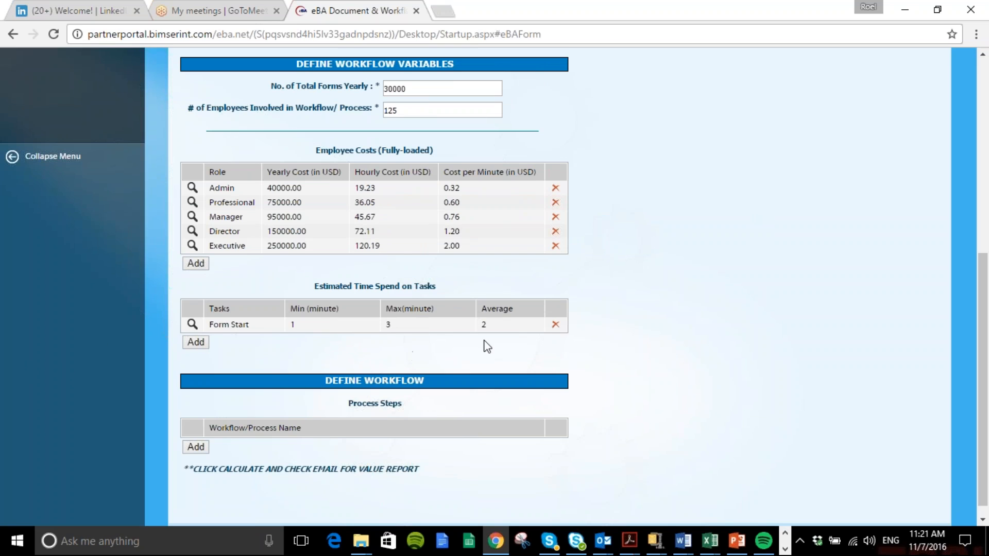
Add an estimated time entry for the Data Validation task with a minimum of 2 and a maximum of 4 minutes
{"action": "left_click", "coordinate": [187, 344]}
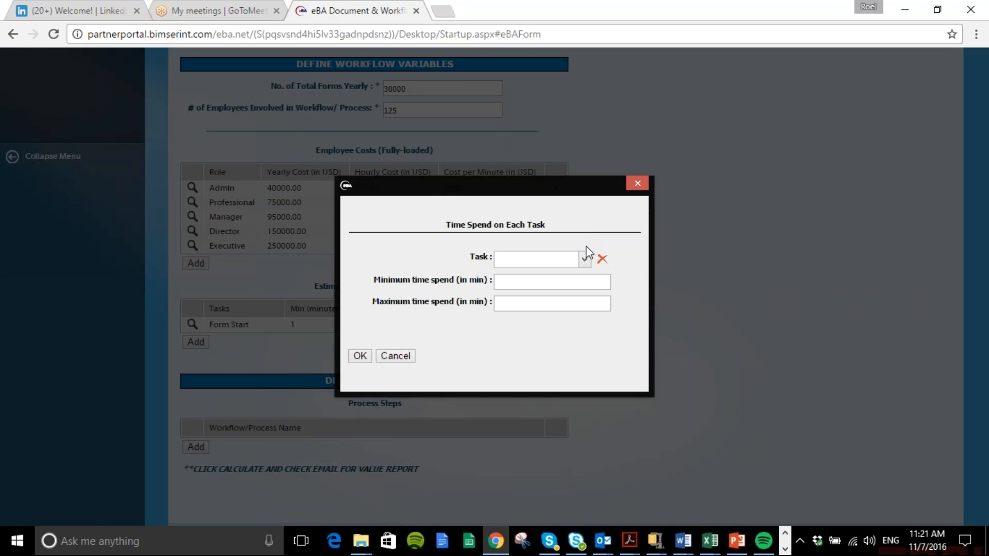
{"action": "left_click", "coordinate": [585, 258]}
{"action": "left_click", "coordinate": [198, 255]}
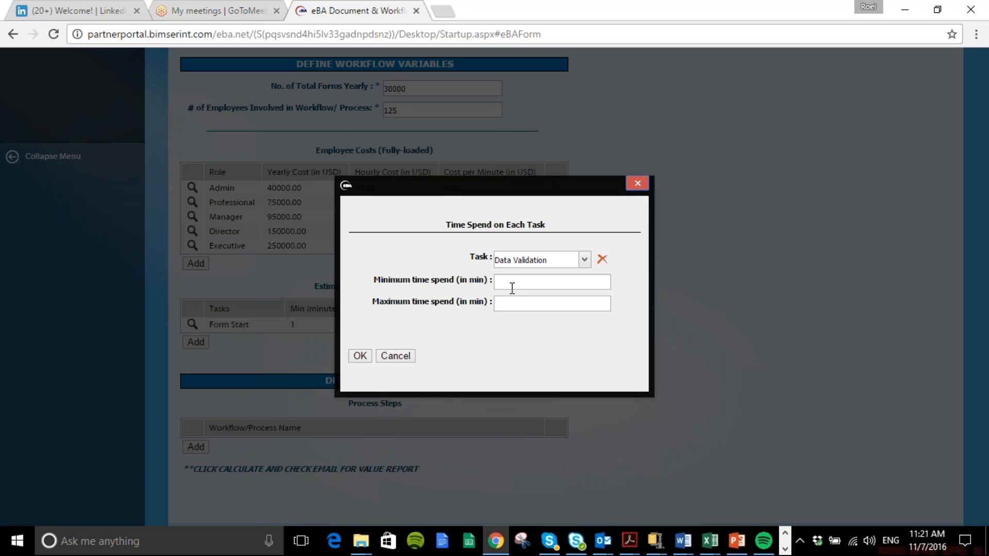
{"action": "left_click", "coordinate": [510, 283]}
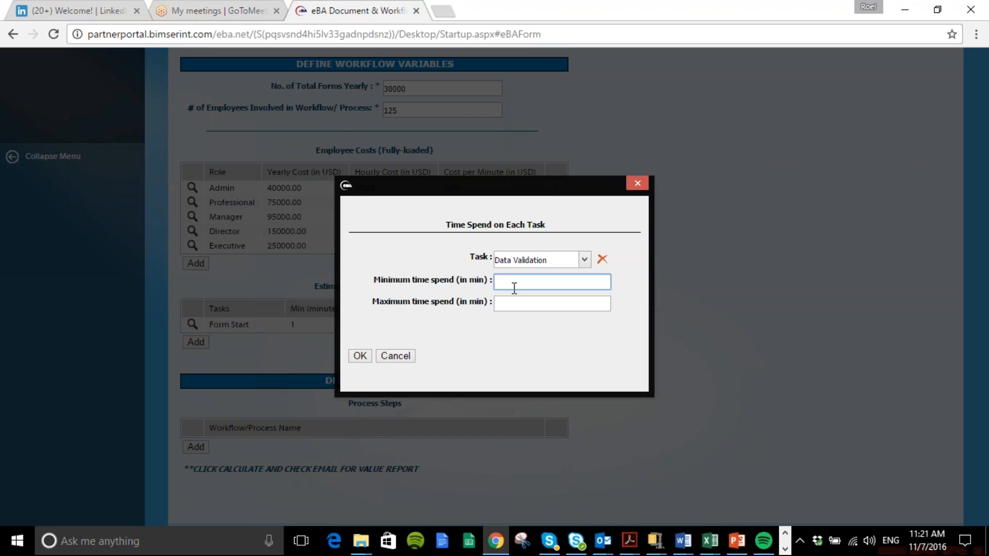
{"action": "type", "text": "2"}
{"action": "left_click", "coordinate": [522, 304]}
{"action": "left_click", "coordinate": [522, 305]}
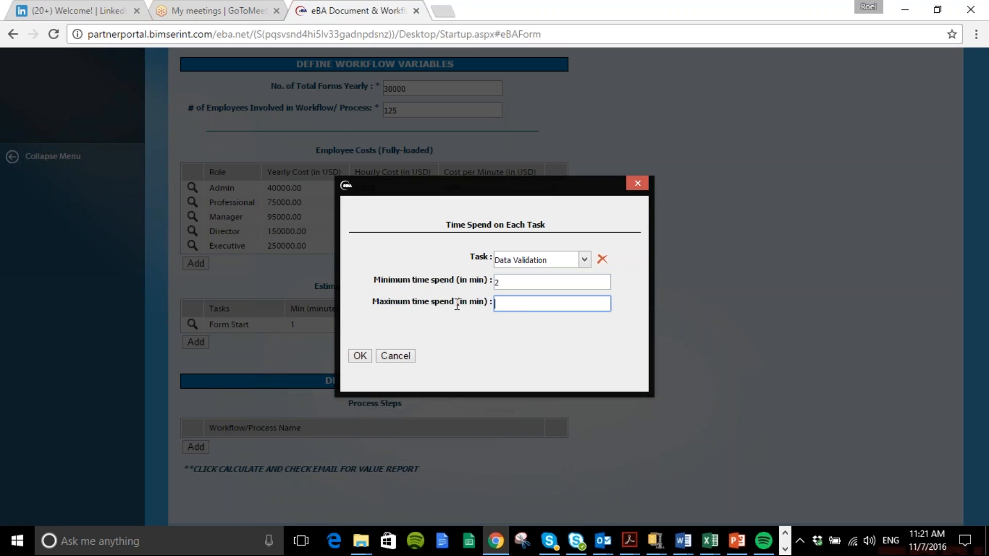
{"action": "type", "text": "4"}
{"action": "left_click", "coordinate": [472, 328]}
{"action": "left_click", "coordinate": [360, 355]}
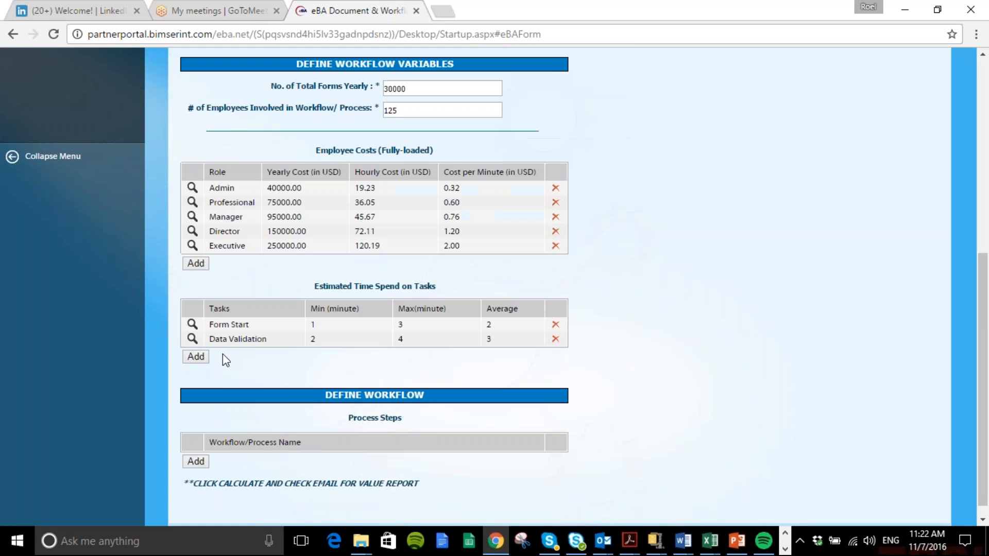
Add an estimated time entry for the Routing task with a minimum of 1 and a maximum of 2 minutes
{"action": "left_click", "coordinate": [210, 357]}
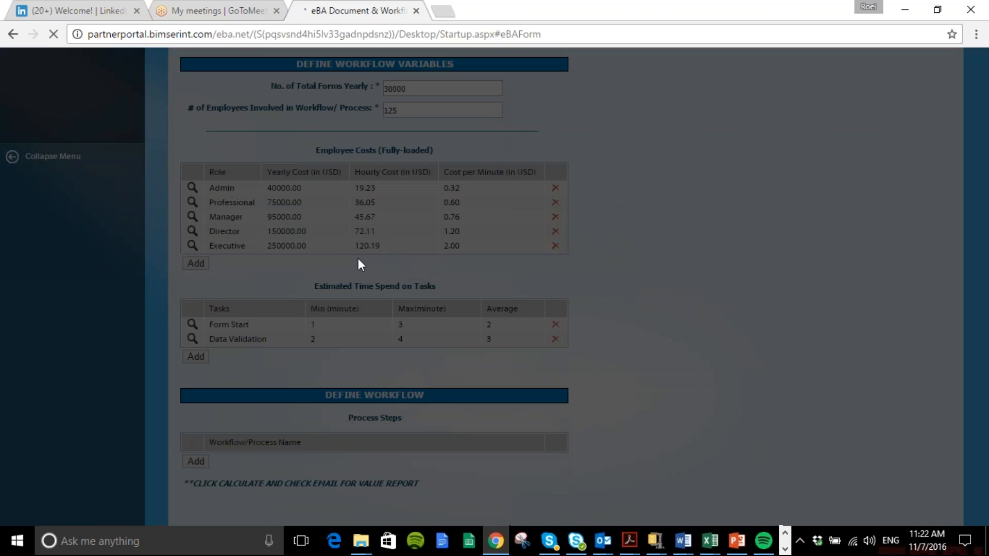
{"action": "left_click", "coordinate": [584, 259]}
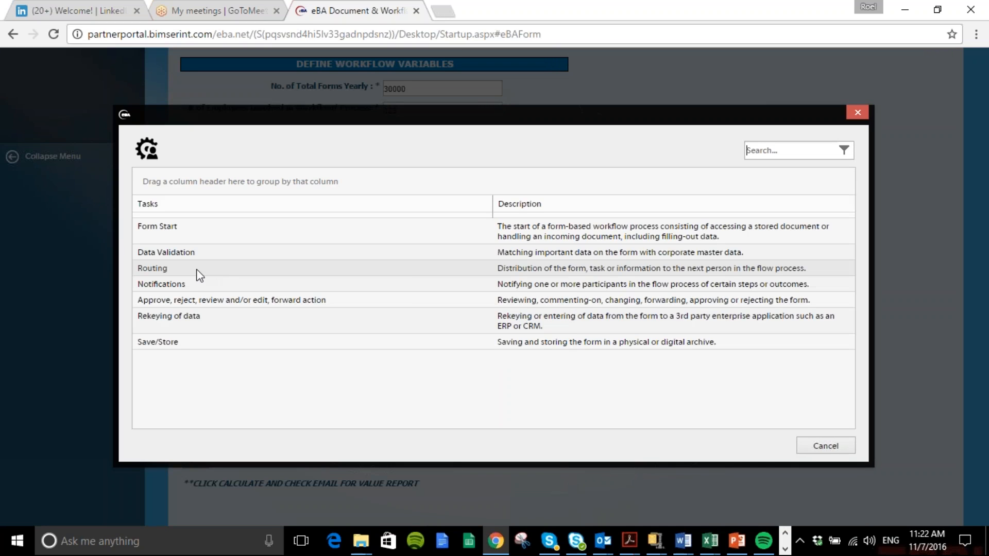
{"action": "double_click", "coordinate": [195, 268]}
{"action": "left_click", "coordinate": [502, 281]}
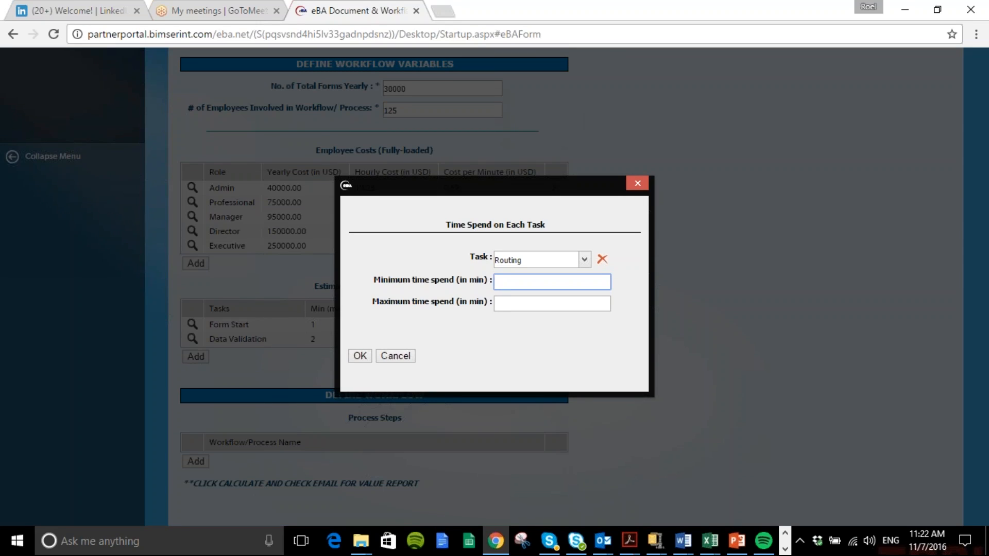
{"action": "type", "text": "1"}
{"action": "left_click", "coordinate": [502, 304]}
{"action": "type", "text": "2"}
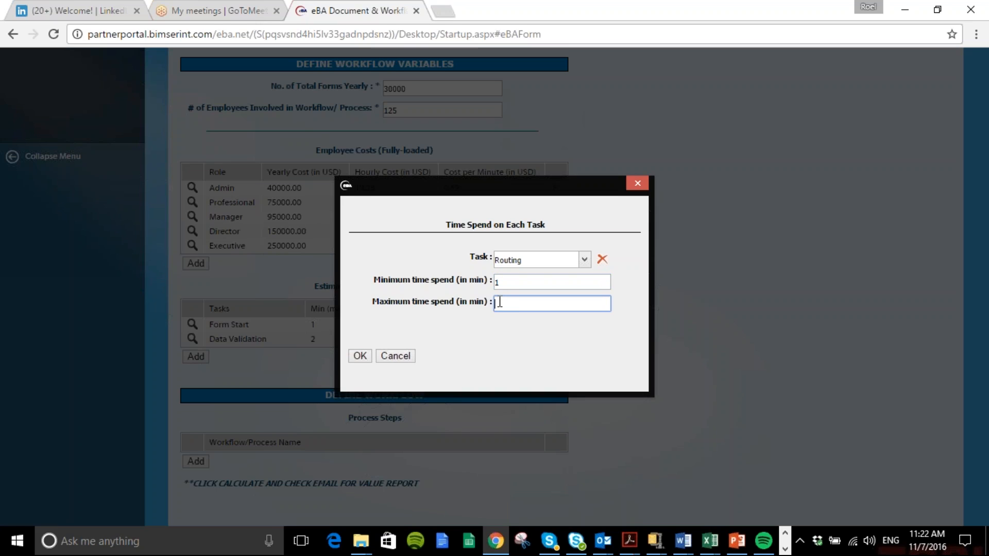
{"action": "left_click", "coordinate": [359, 356]}
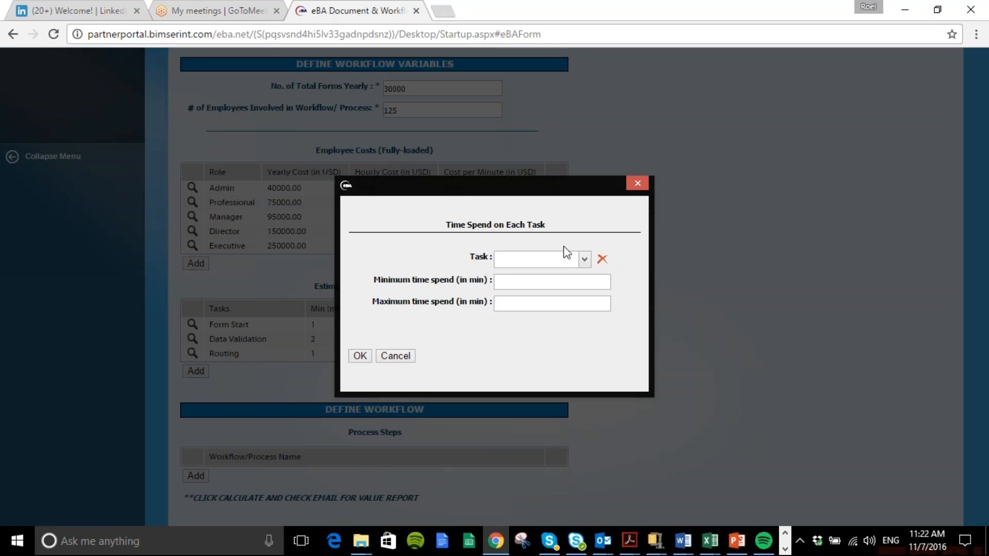
Add an estimated time entry for the Notifications task with a minimum of 1 and a maximum of 2 minutes
{"action": "left_click", "coordinate": [584, 259]}
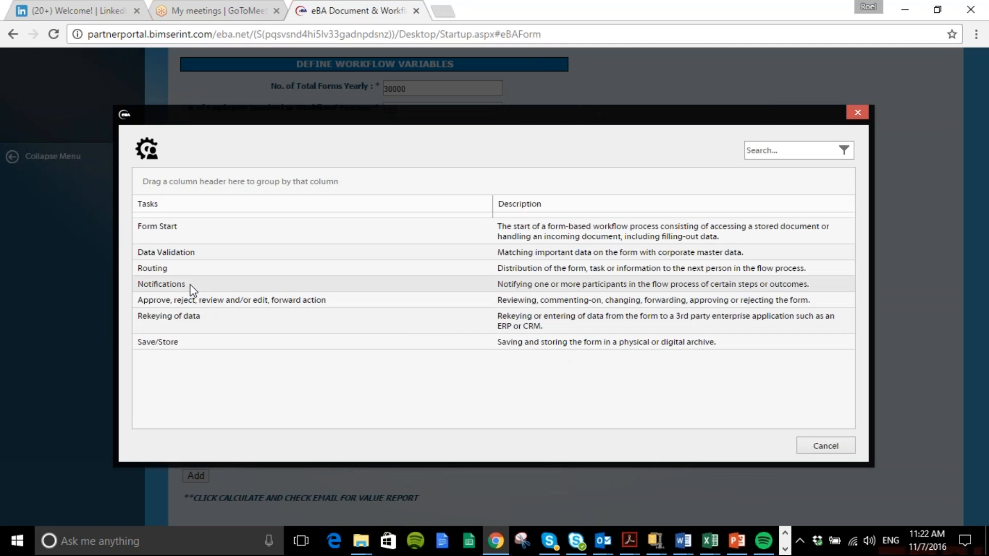
{"action": "left_click", "coordinate": [193, 285]}
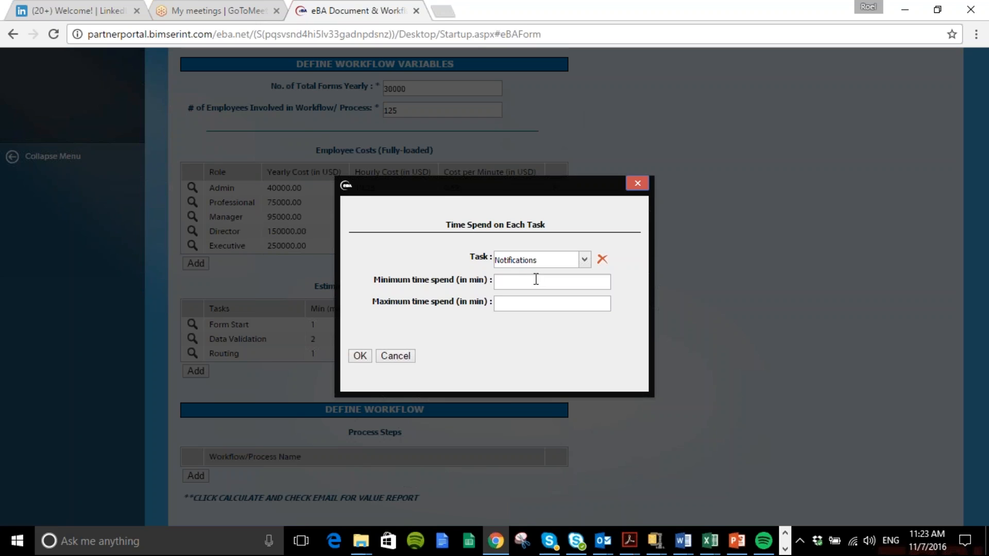
{"action": "left_click", "coordinate": [521, 280]}
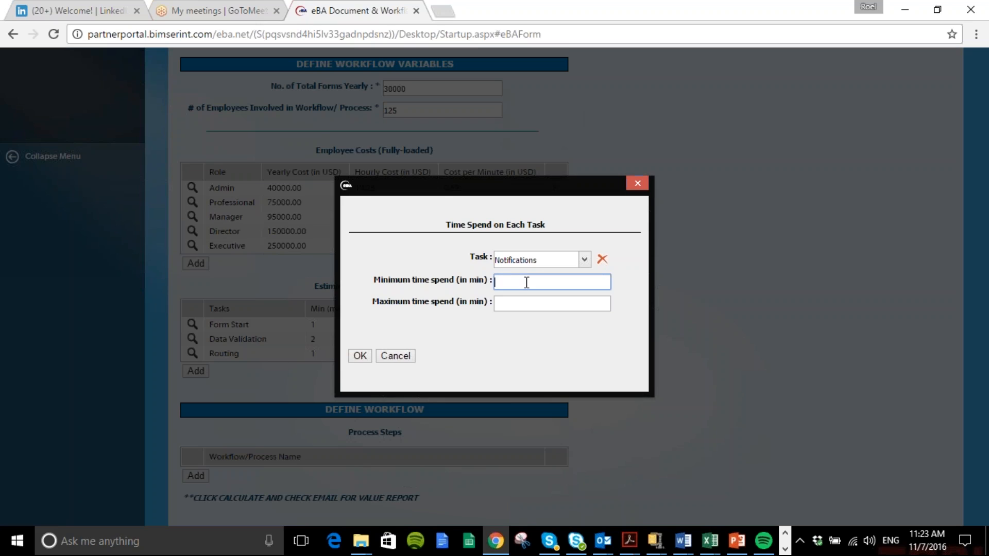
{"action": "type", "text": "1"}
{"action": "left_click", "coordinate": [517, 307]}
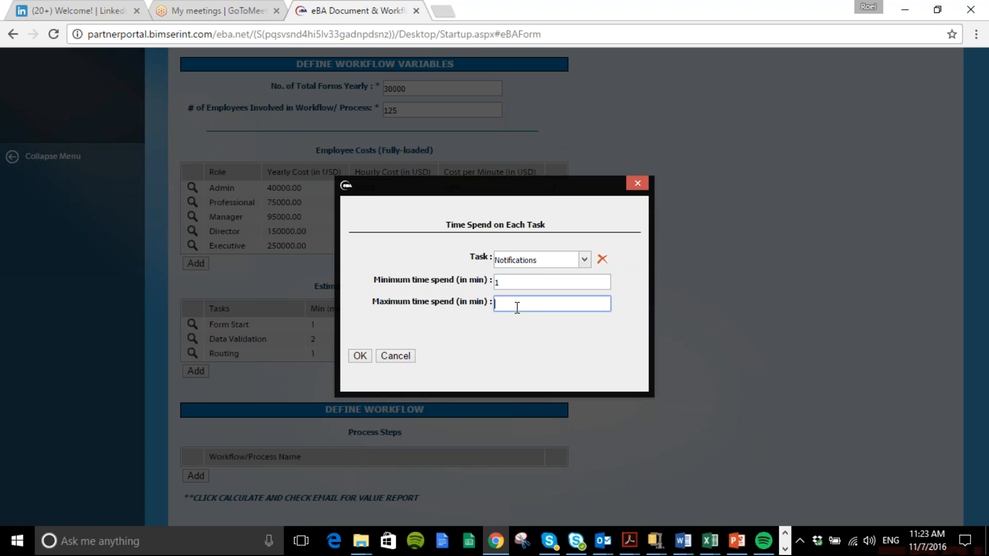
{"action": "type", "text": "2"}
{"action": "left_click", "coordinate": [360, 355]}
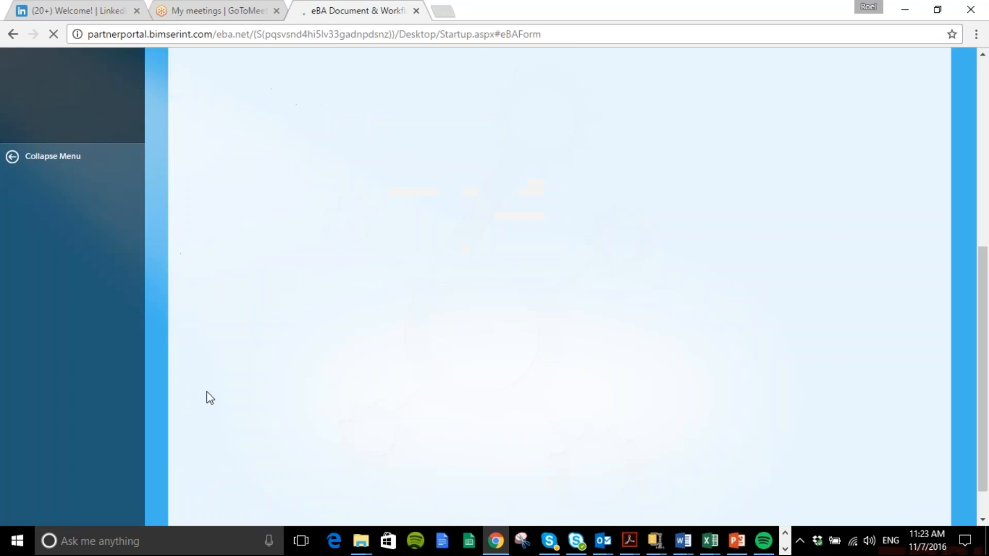
Add an estimated time entry for the approve, reject, review and/or edit, forward action task with a minimum of 1 and a maximum of 3 minutes
{"action": "left_click", "coordinate": [196, 385]}
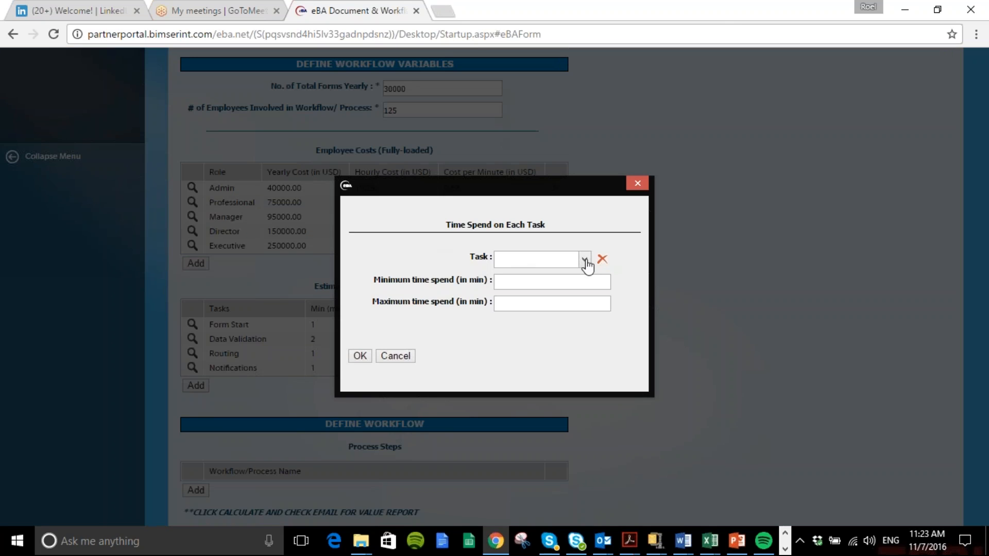
{"action": "left_click", "coordinate": [585, 256]}
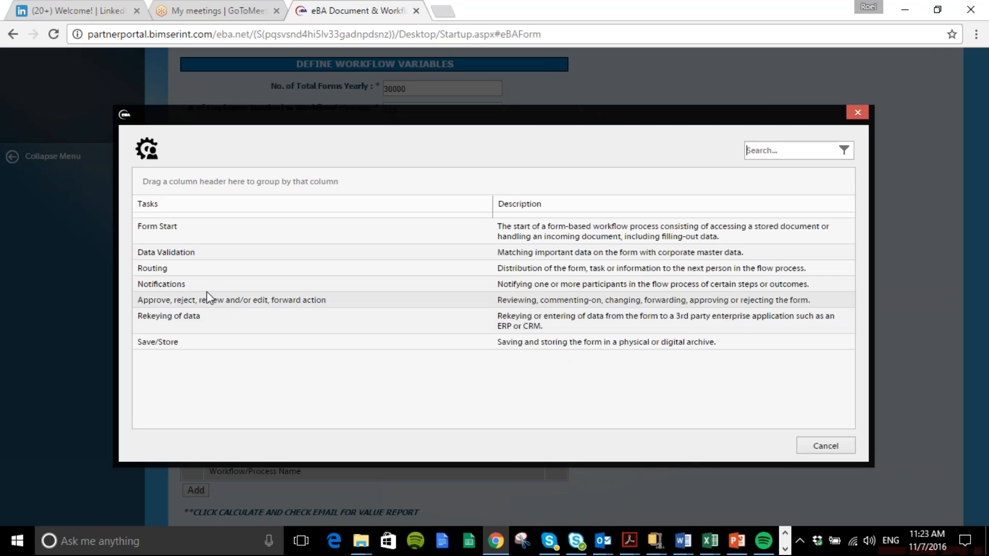
{"action": "left_click", "coordinate": [206, 297]}
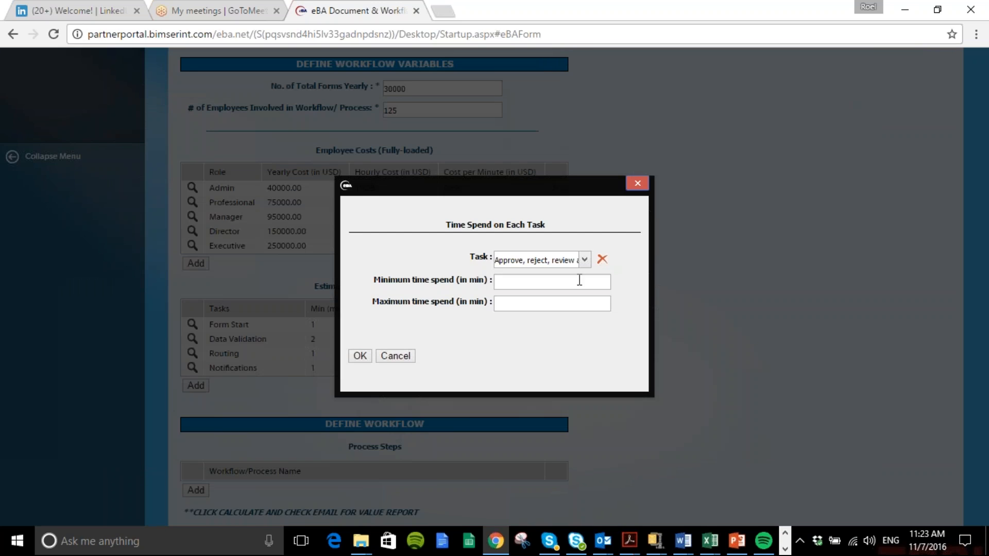
{"action": "left_click", "coordinate": [512, 285]}
{"action": "type", "text": "1"}
{"action": "left_click", "coordinate": [518, 305]}
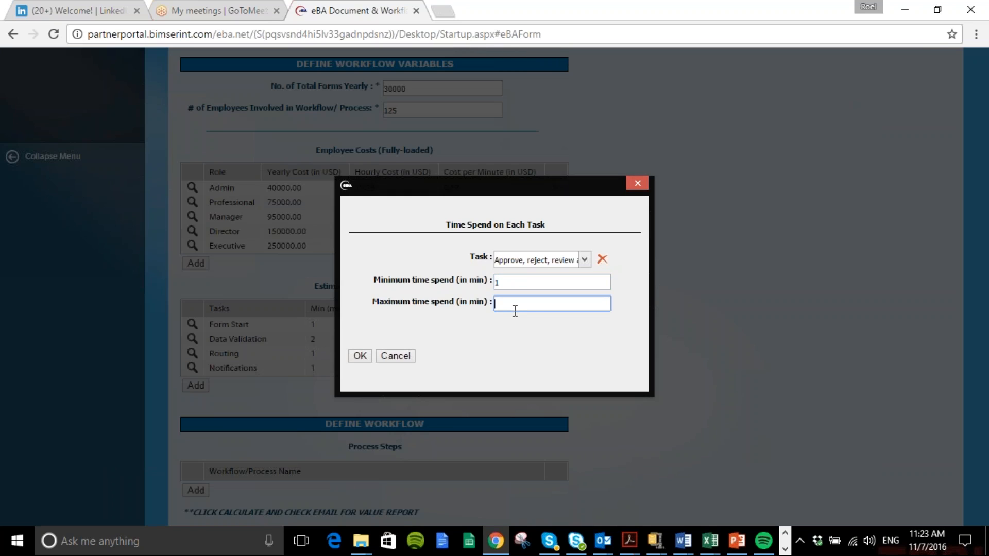
{"action": "type", "text": "3"}
{"action": "left_click", "coordinate": [358, 354]}
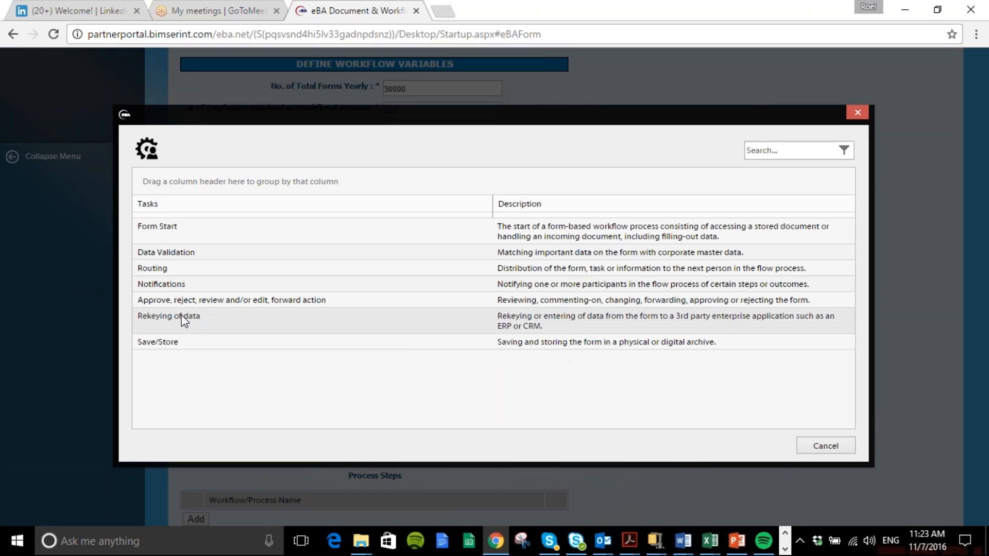
Add an estimated time entry for the Rekeying of data task with a minimum of 2 and a maximum of 8 minutes
{"action": "left_click", "coordinate": [184, 320]}
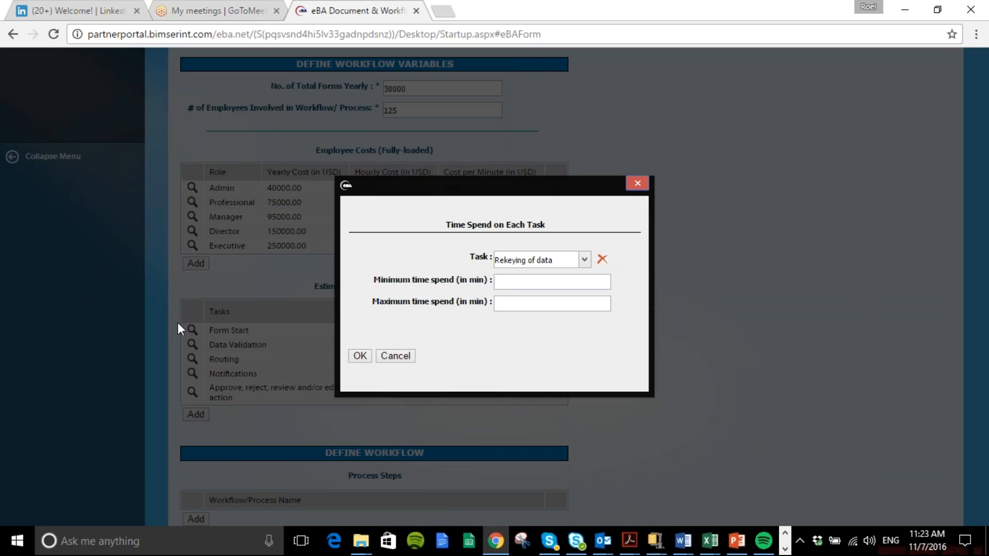
{"action": "left_click", "coordinate": [520, 281]}
{"action": "type", "text": "2"}
{"action": "left_click", "coordinate": [515, 305]}
{"action": "type", "text": "8"}
{"action": "left_click", "coordinate": [358, 359]}
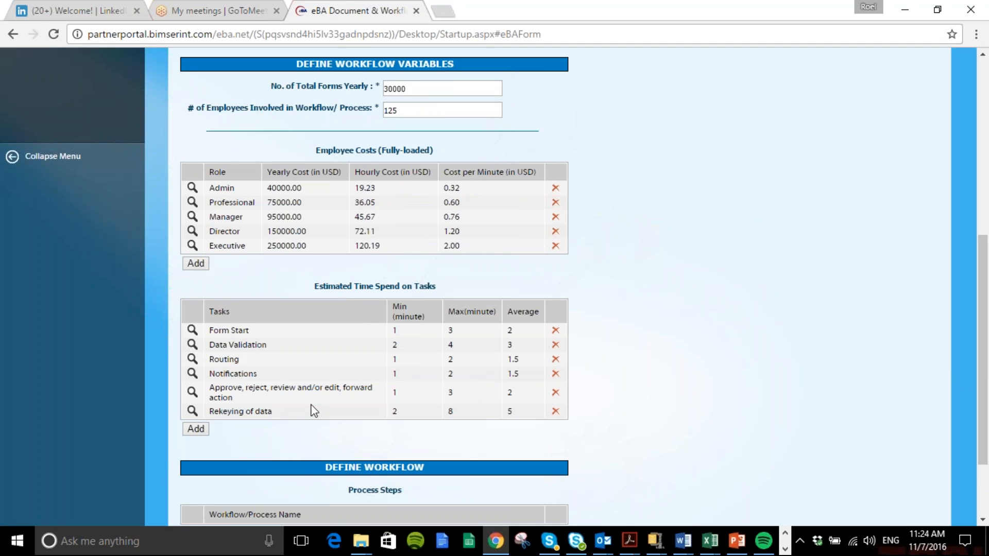
Add an estimated time entry for the Save/Store task with a minimum of 2 and a maximum of 9 minutes
{"action": "left_click", "coordinate": [195, 429]}
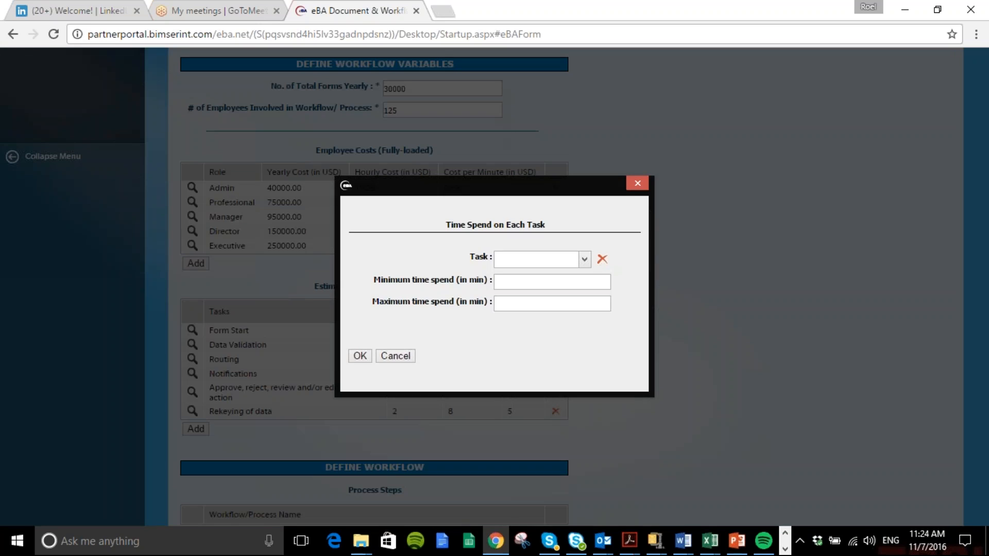
{"action": "left_click", "coordinate": [585, 259]}
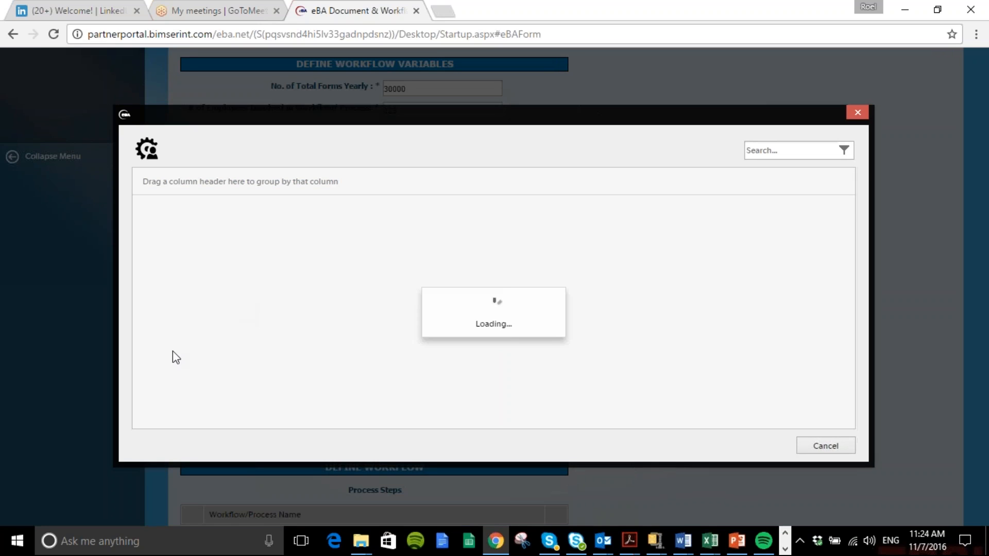
{"action": "left_click", "coordinate": [170, 346]}
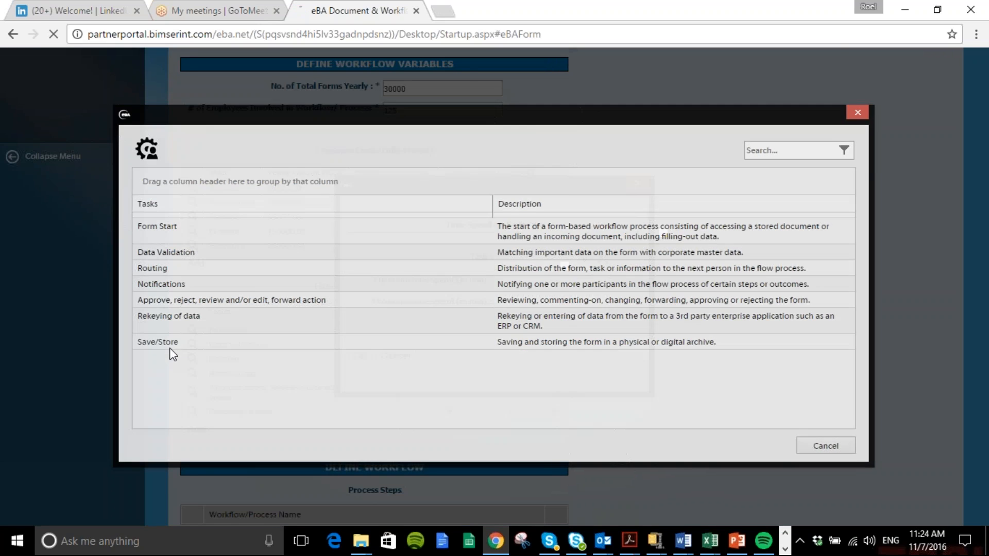
{"action": "left_click", "coordinate": [518, 282]}
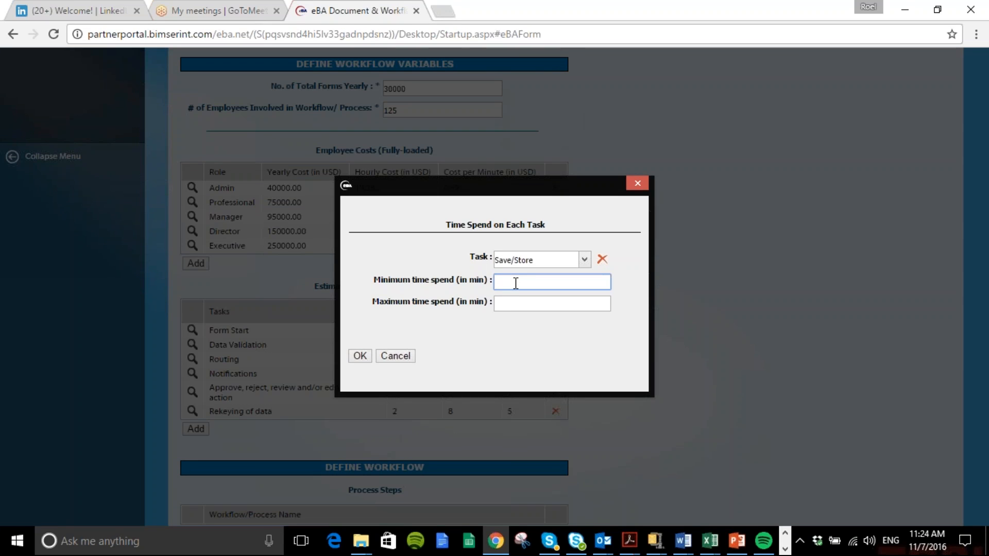
{"action": "type", "text": "2"}
{"action": "left_click", "coordinate": [491, 301]}
{"action": "left_click", "coordinate": [496, 303]}
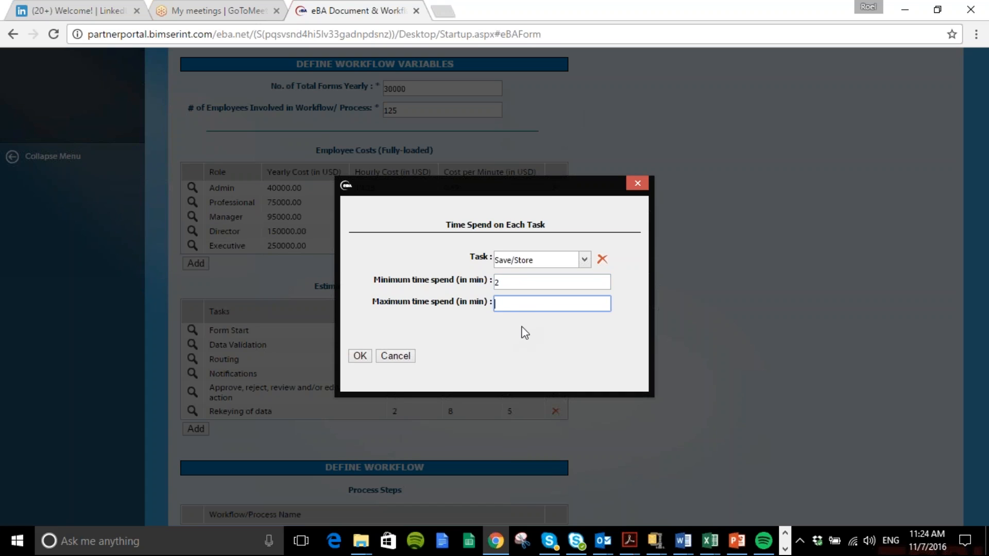
{"action": "type", "text": "9"}
{"action": "left_click", "coordinate": [360, 356]}
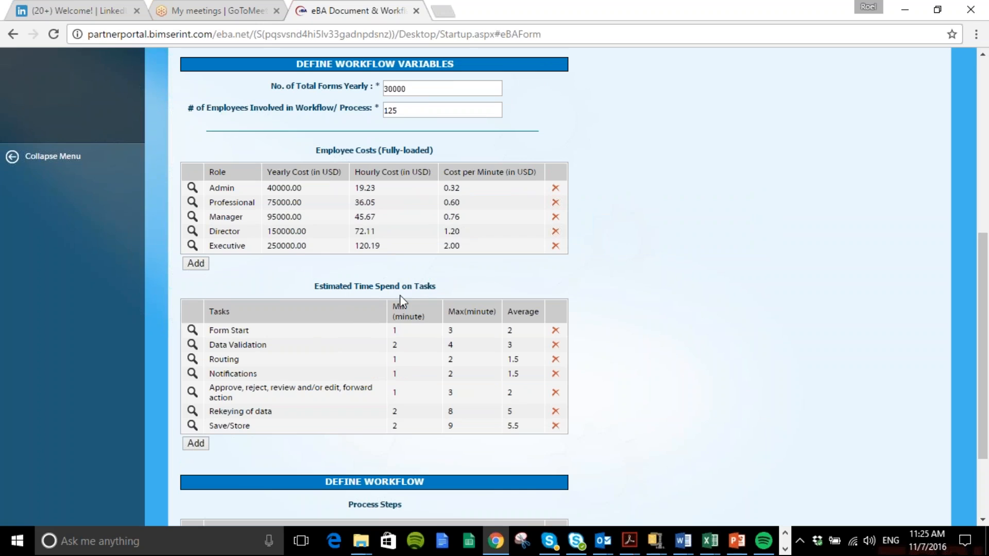
Start a new workflow process entry and add a process task assigning Form Start to the Admin role
{"action": "scroll", "coordinate": [695, 375], "scroll_direction": "down", "scroll_amount": 3}
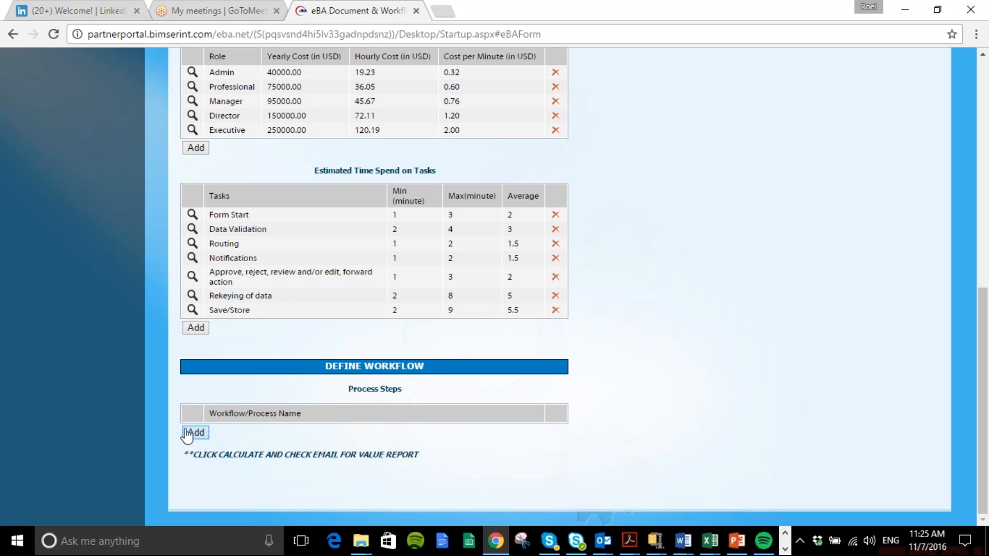
{"action": "left_click", "coordinate": [192, 437]}
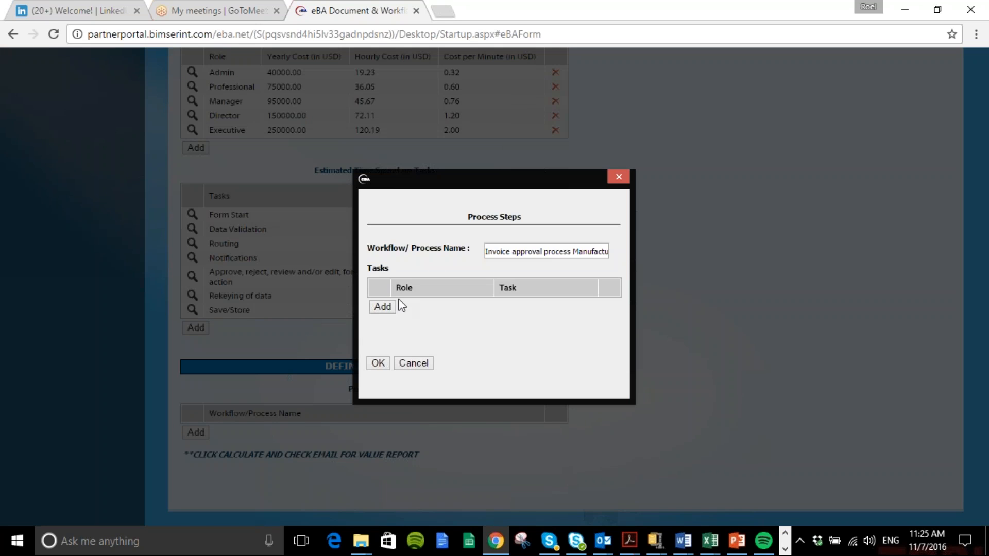
{"action": "left_click", "coordinate": [385, 309]}
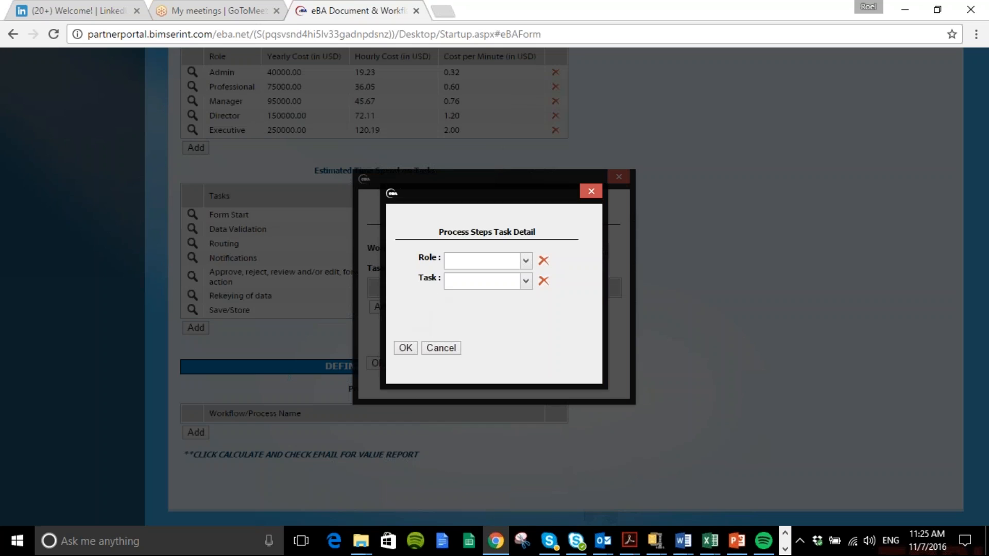
{"action": "left_click", "coordinate": [525, 260]}
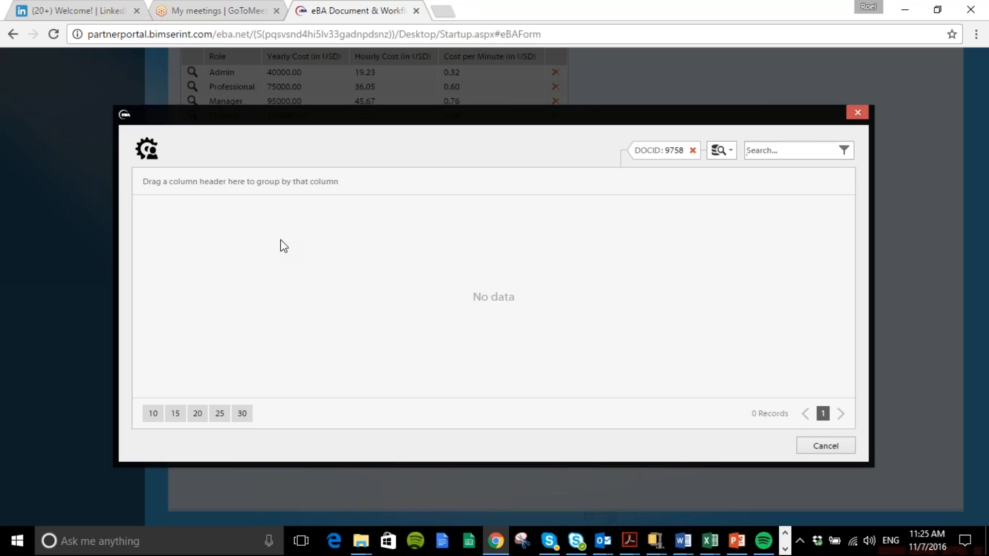
{"action": "left_click", "coordinate": [178, 224]}
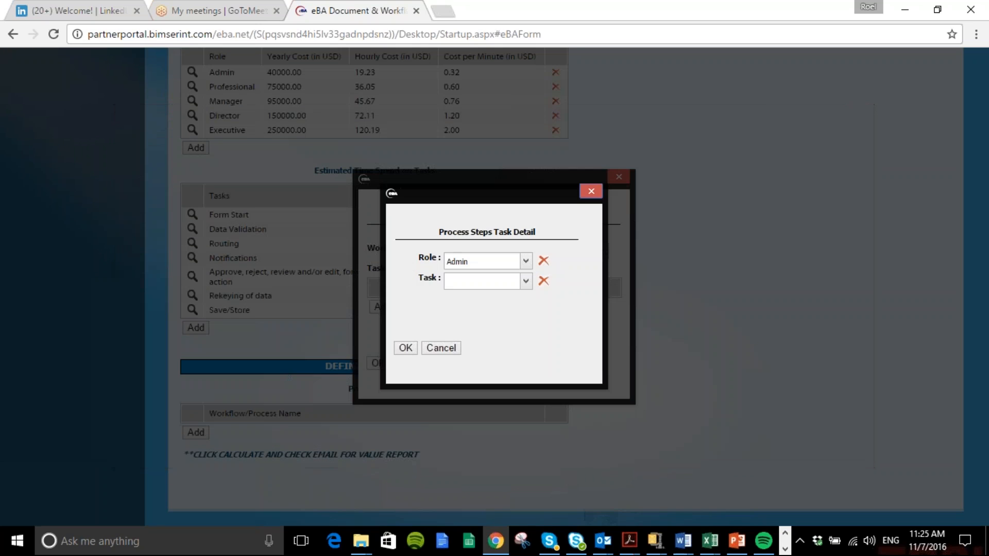
{"action": "left_click", "coordinate": [525, 281]}
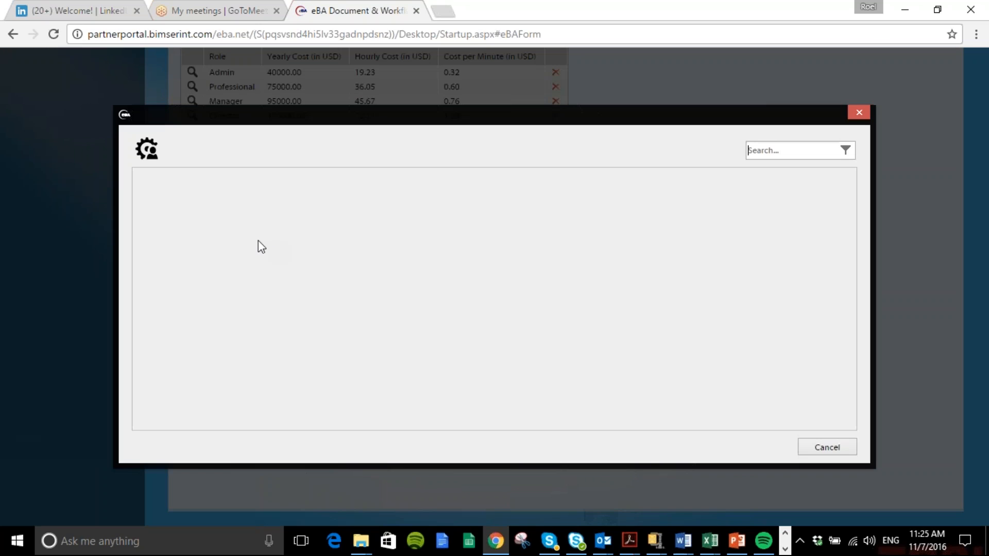
{"action": "left_click", "coordinate": [180, 227]}
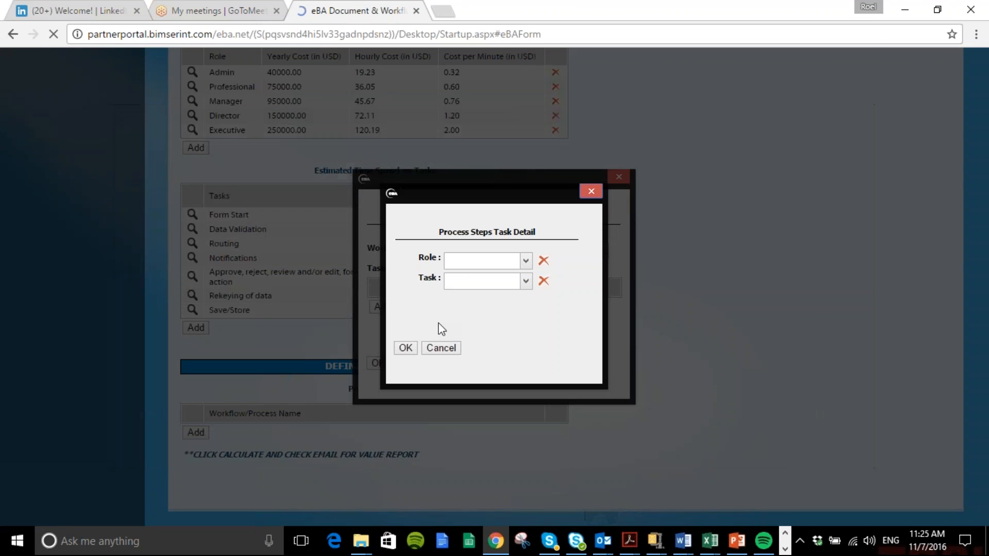
{"action": "left_click", "coordinate": [406, 347]}
Add a process task assigning Routing to the Admin role
{"action": "left_click", "coordinate": [381, 313]}
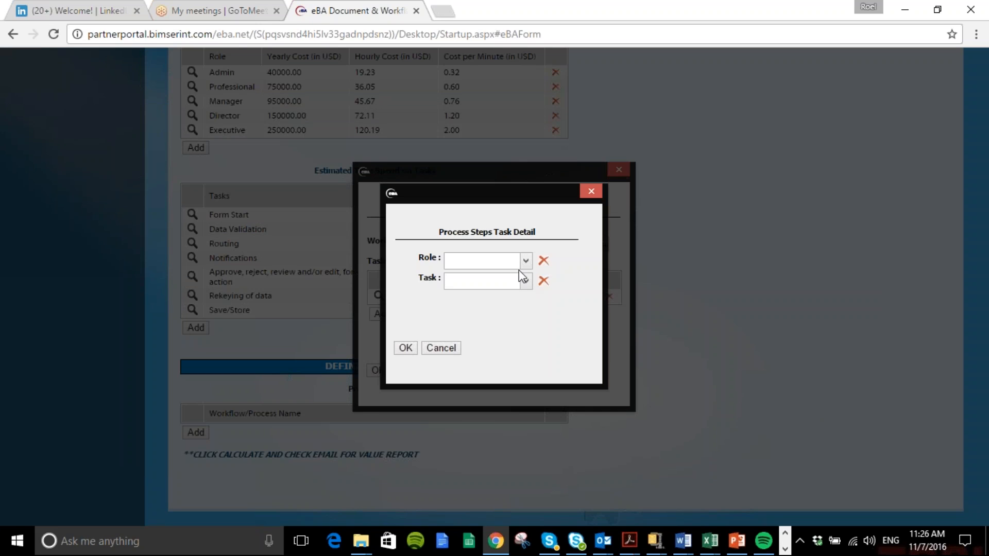
{"action": "left_click", "coordinate": [525, 260]}
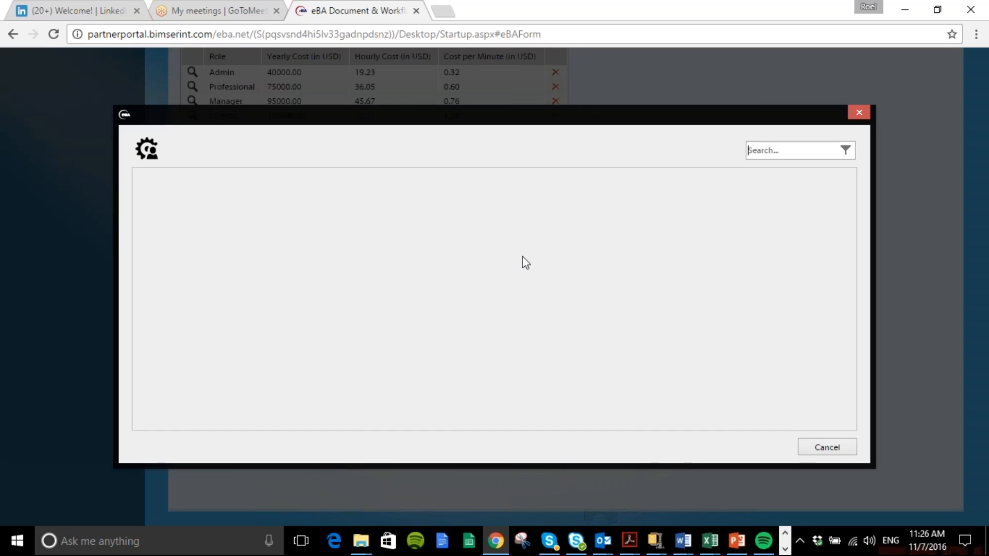
{"action": "left_click", "coordinate": [157, 228]}
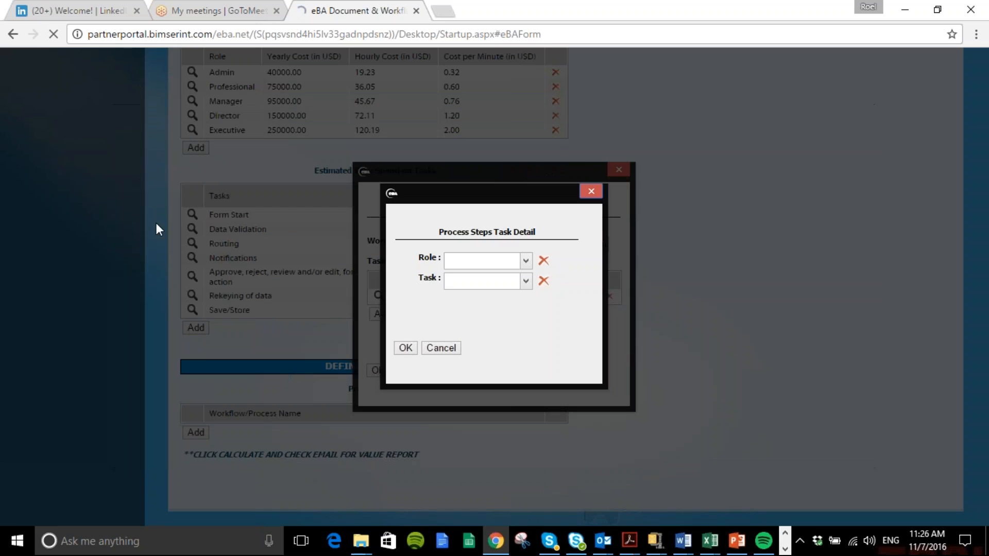
{"action": "left_click", "coordinate": [525, 281]}
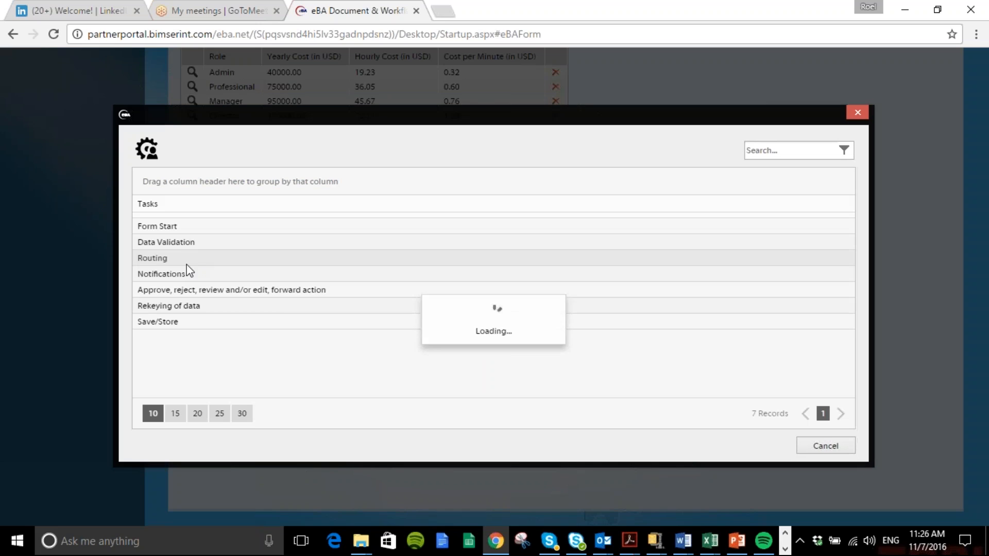
{"action": "left_click", "coordinate": [169, 258]}
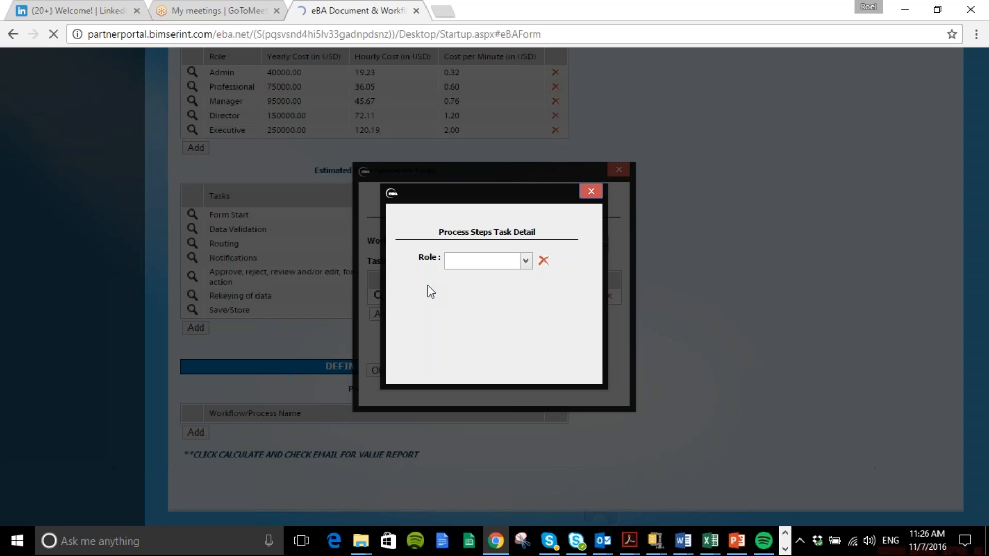
{"action": "left_click", "coordinate": [405, 349]}
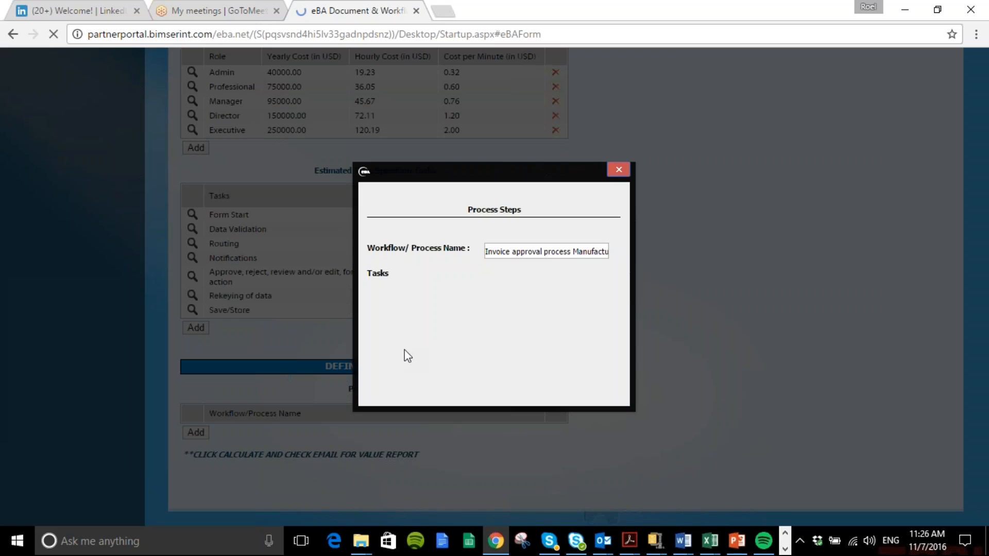
Add a process task assigning Approve, reject, review and/or edit, forward action to the Manager role
{"action": "left_click", "coordinate": [379, 322]}
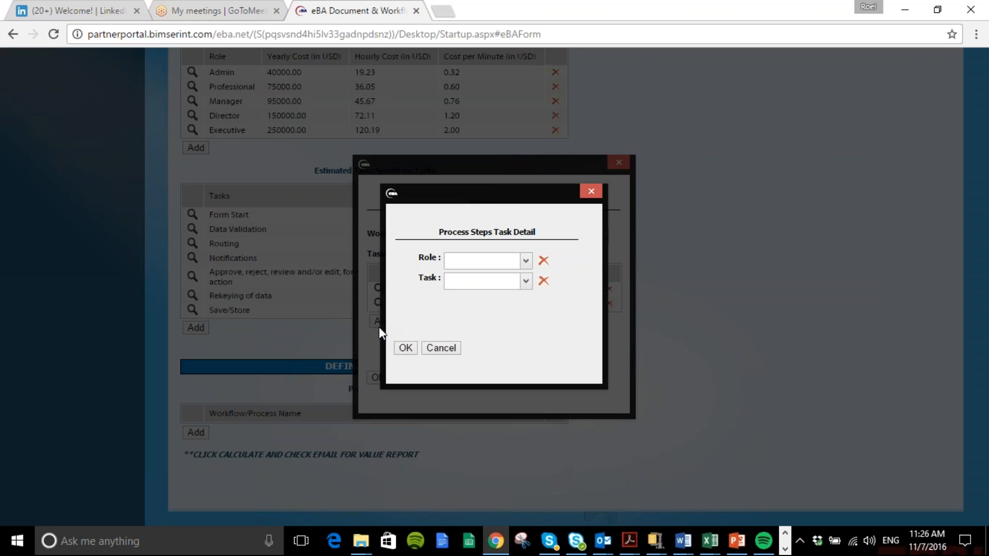
{"action": "left_click", "coordinate": [525, 261]}
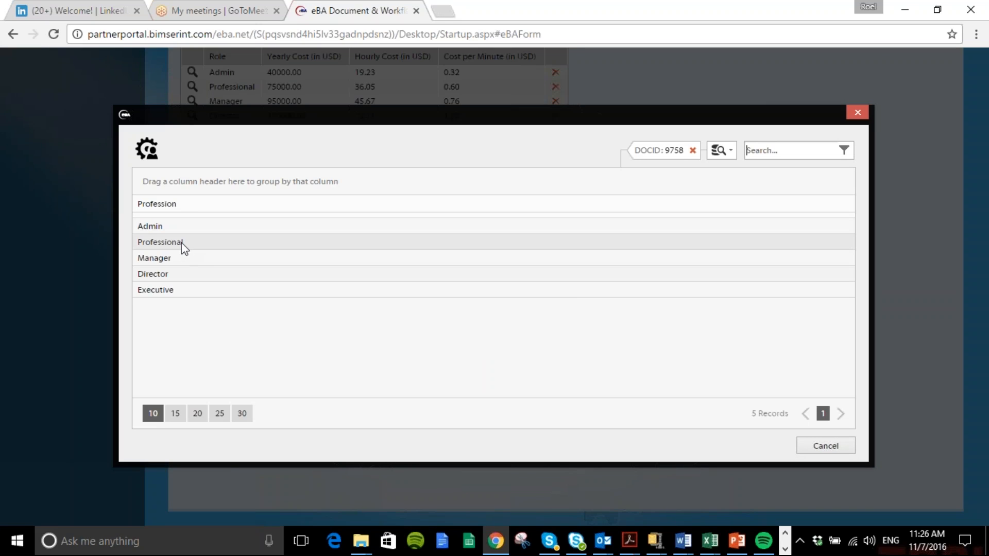
{"action": "left_click", "coordinate": [171, 259]}
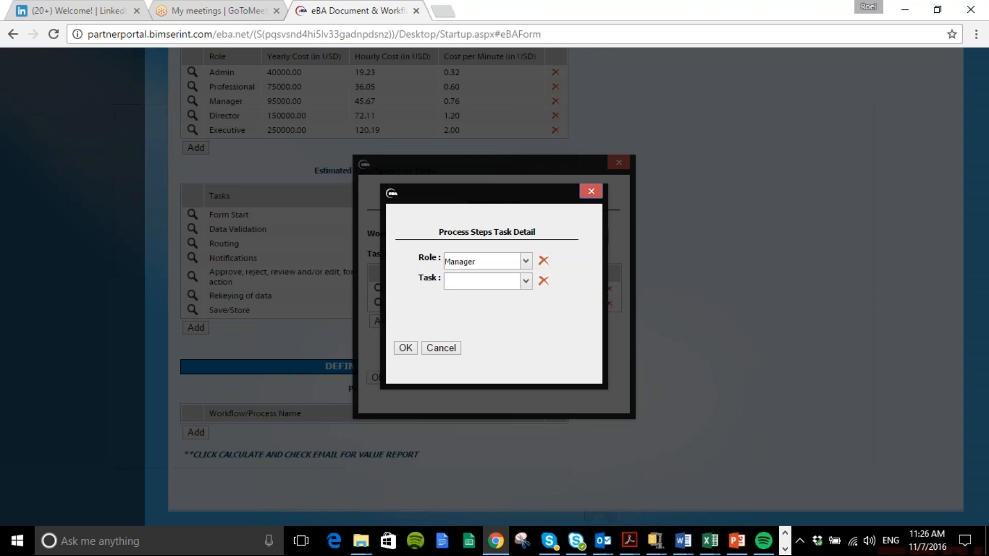
{"action": "left_click", "coordinate": [525, 281]}
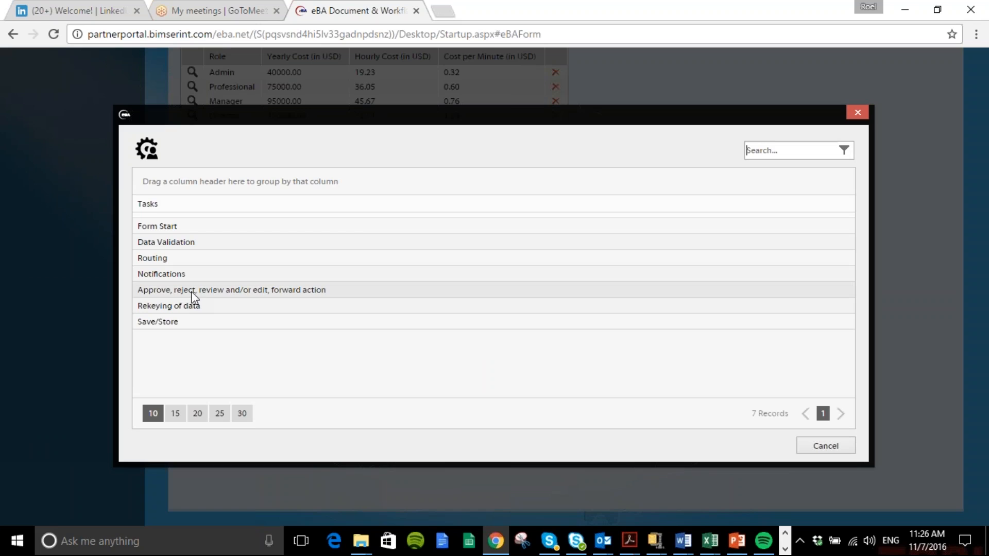
{"action": "left_click", "coordinate": [194, 291]}
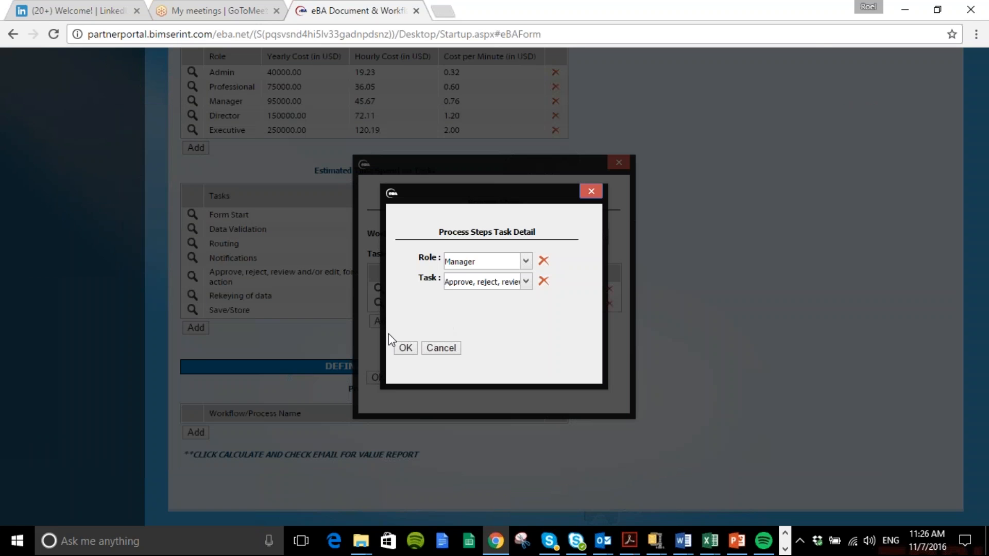
{"action": "left_click", "coordinate": [404, 349]}
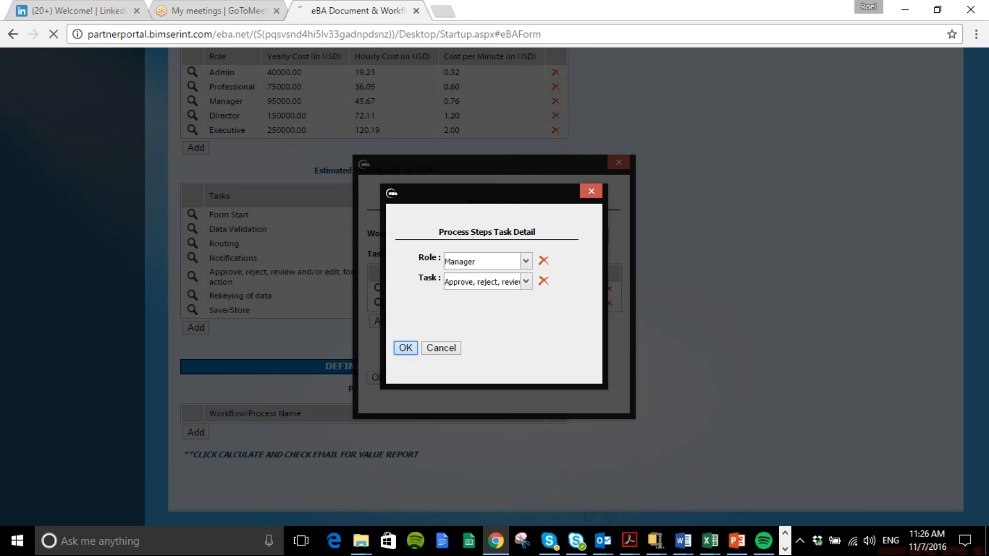
Add a process task assigning Routing to the Manager role
{"action": "left_click", "coordinate": [382, 333]}
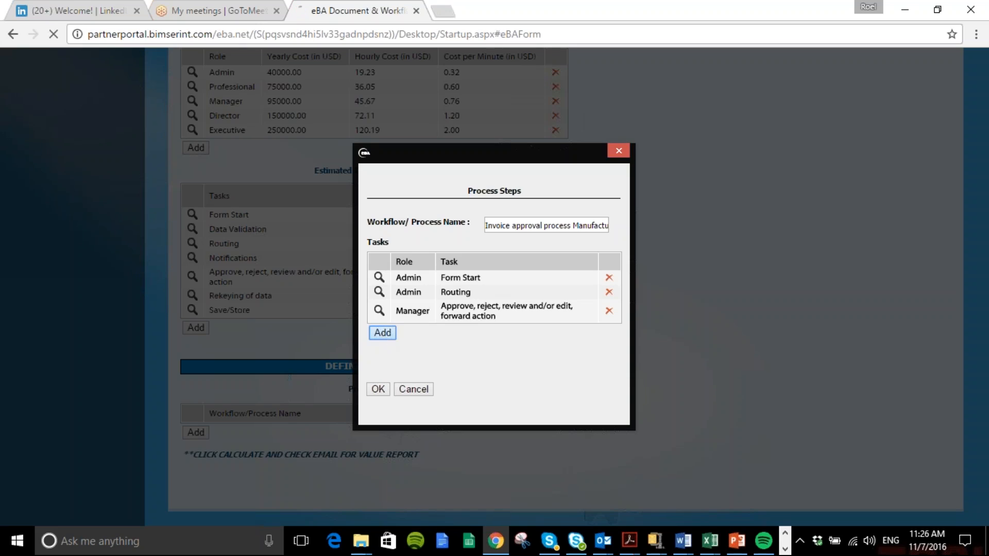
{"action": "left_click", "coordinate": [525, 260]}
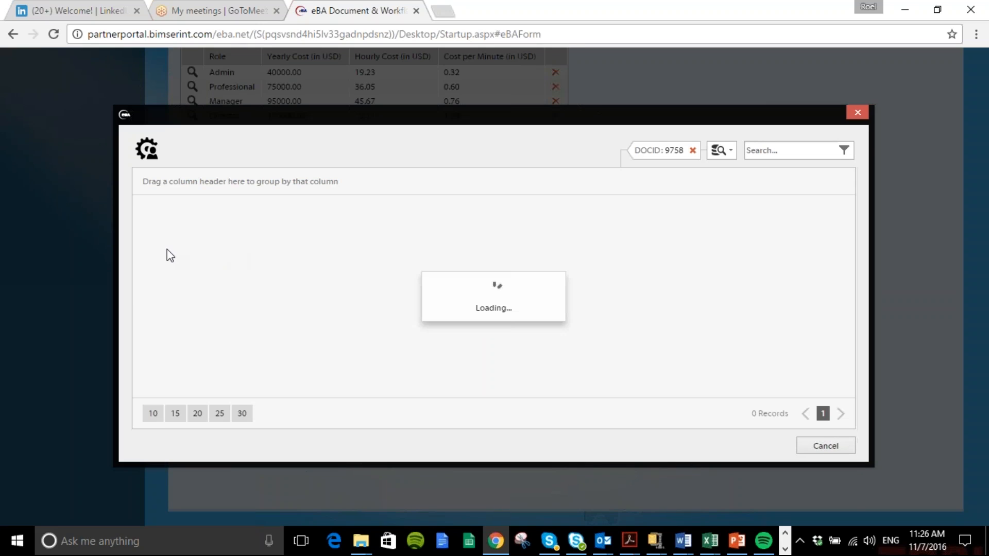
{"action": "left_click", "coordinate": [168, 261]}
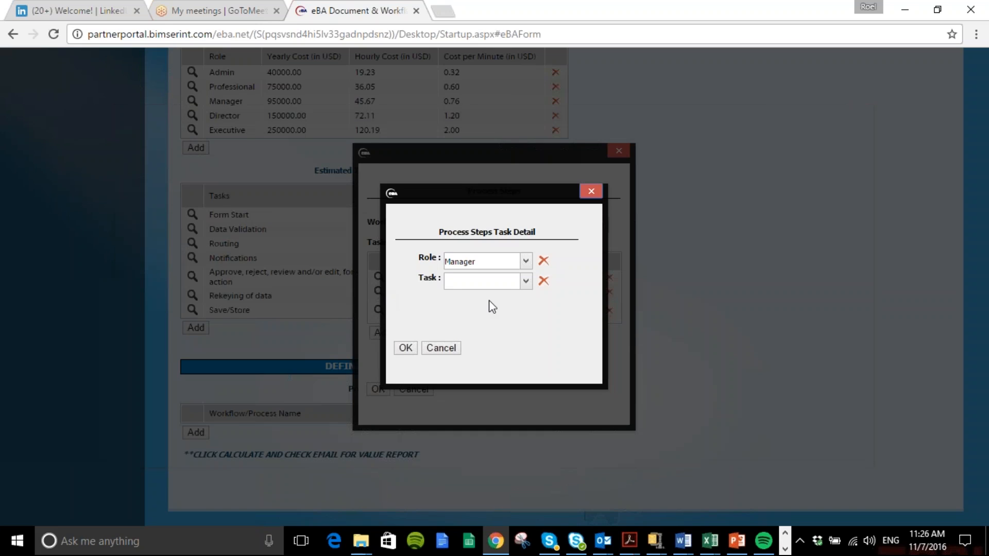
{"action": "left_click", "coordinate": [525, 281]}
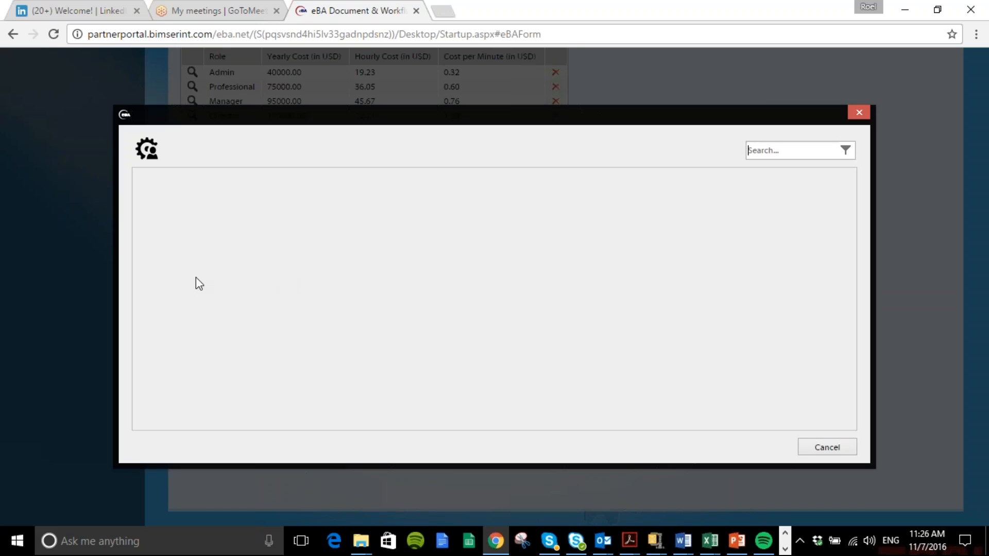
{"action": "left_click", "coordinate": [170, 260]}
{"action": "left_click", "coordinate": [405, 348]}
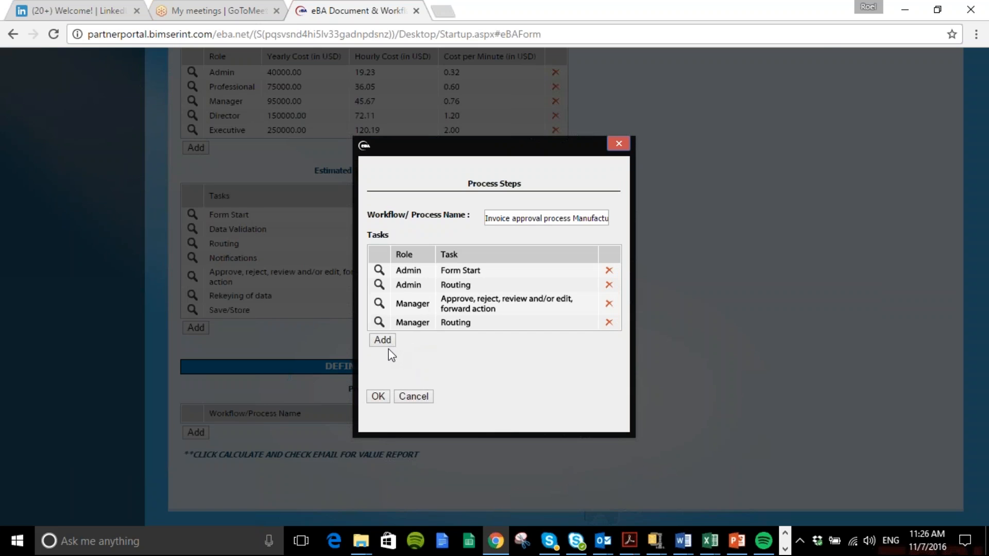
Add a process task assigning Approve, reject, review and/or edit, forward action to the Executive role
{"action": "left_click", "coordinate": [382, 340]}
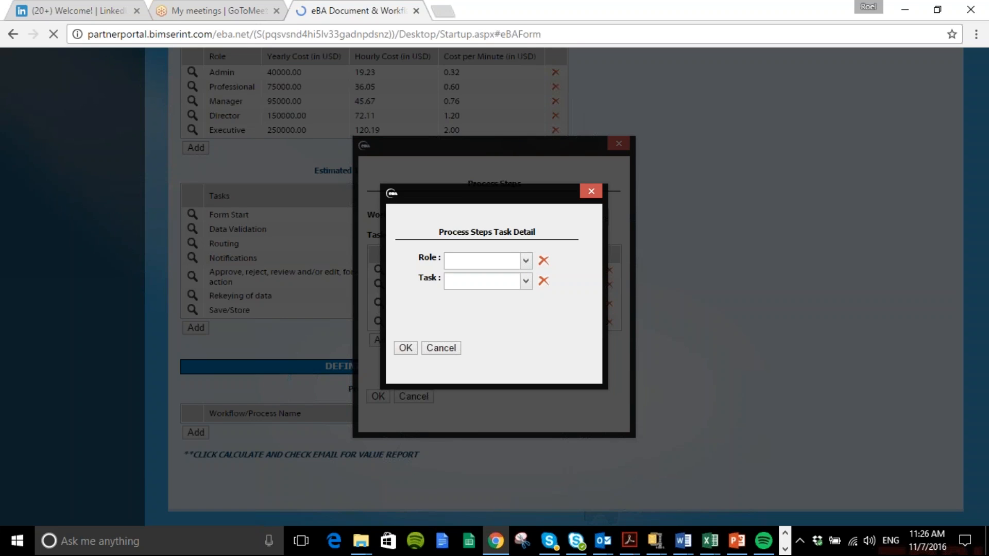
{"action": "left_click", "coordinate": [525, 260]}
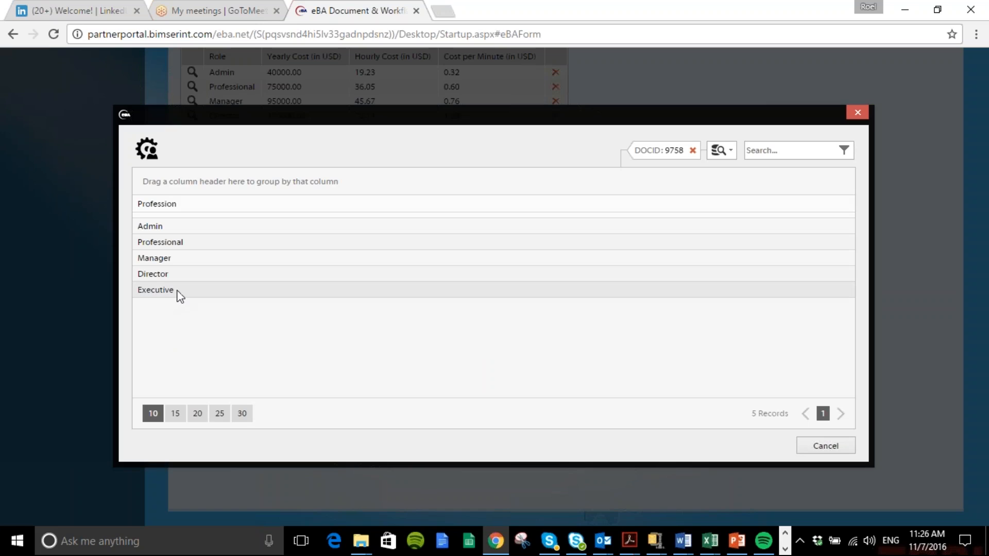
{"action": "double_click", "coordinate": [177, 290]}
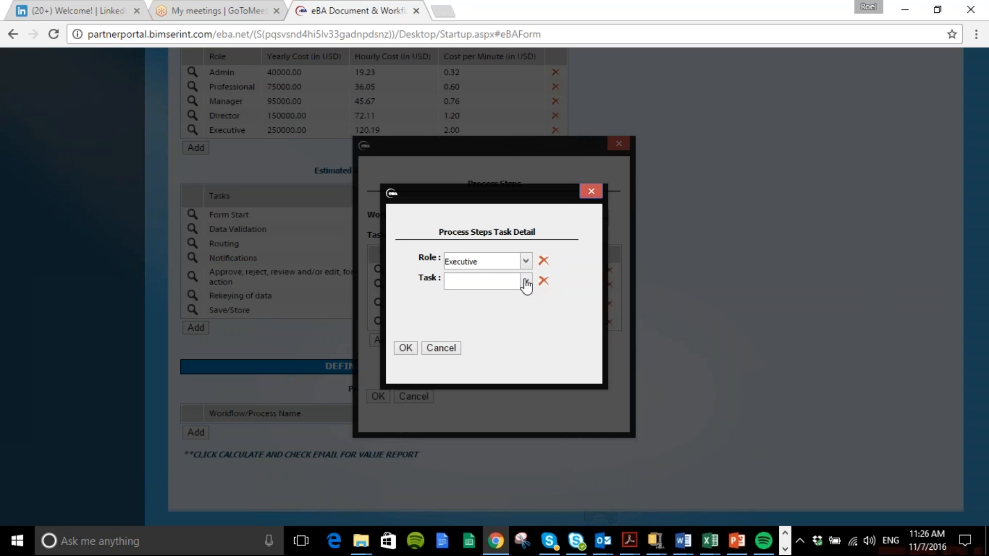
{"action": "left_click", "coordinate": [527, 281]}
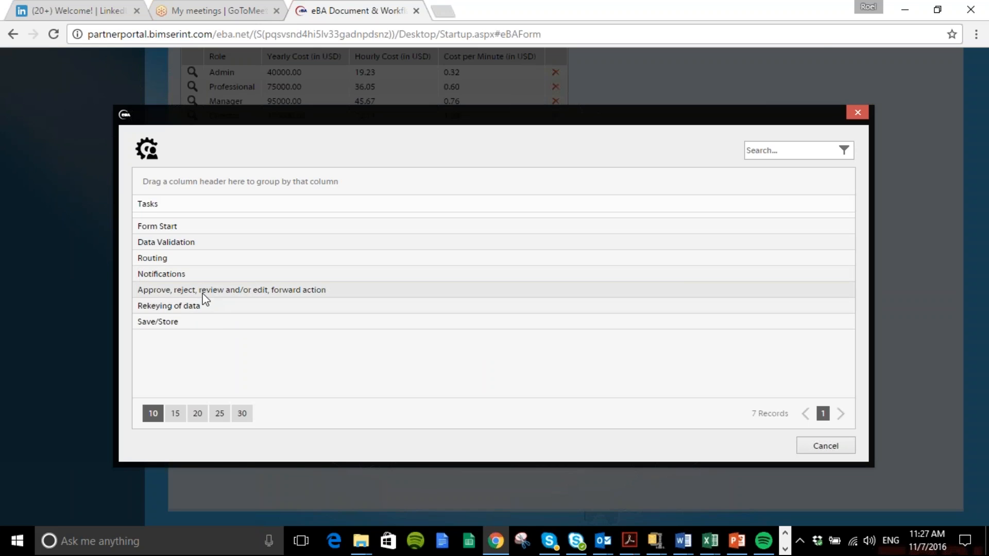
{"action": "left_click", "coordinate": [203, 293]}
{"action": "left_click", "coordinate": [405, 347]}
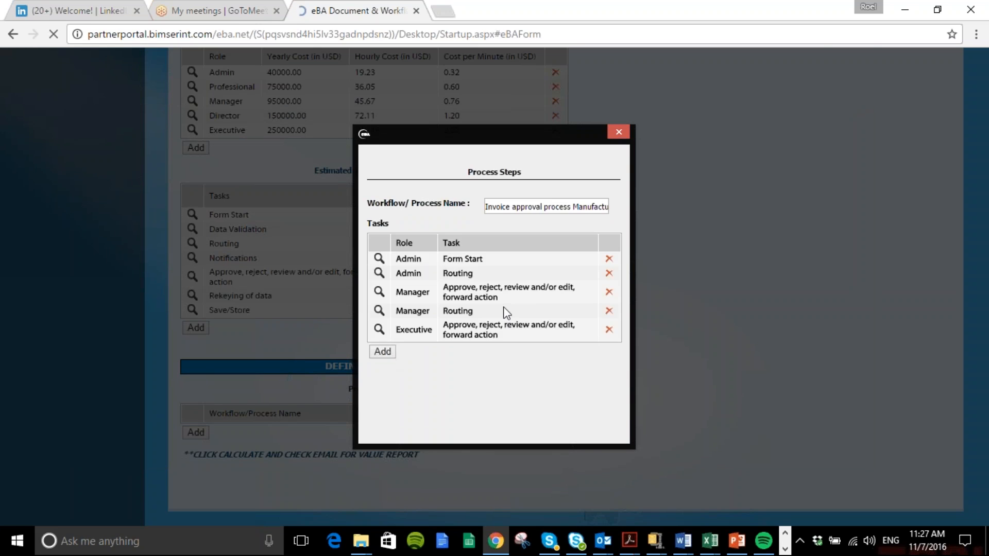
Add a process task assigning Routing to the Executive role
{"action": "left_click", "coordinate": [526, 261]}
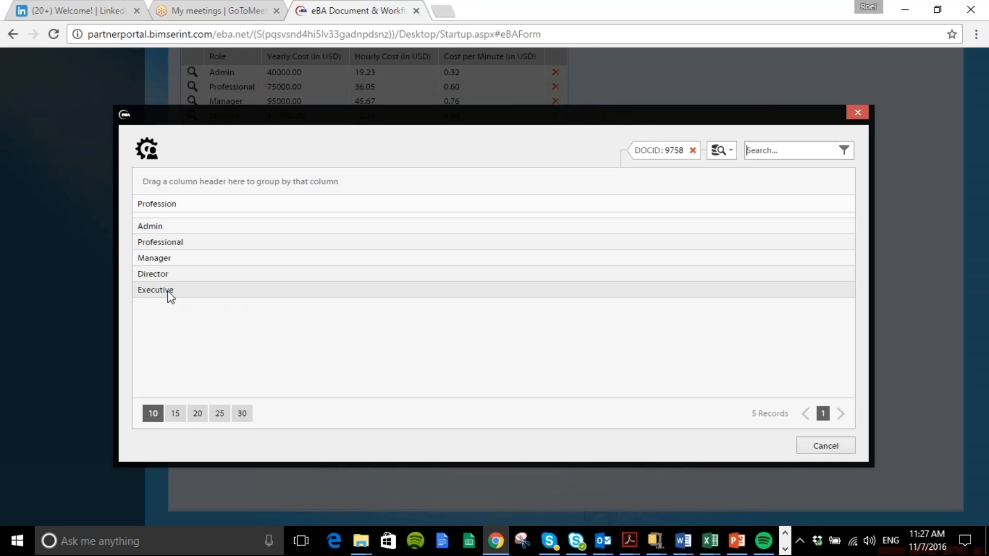
{"action": "left_click", "coordinate": [173, 291]}
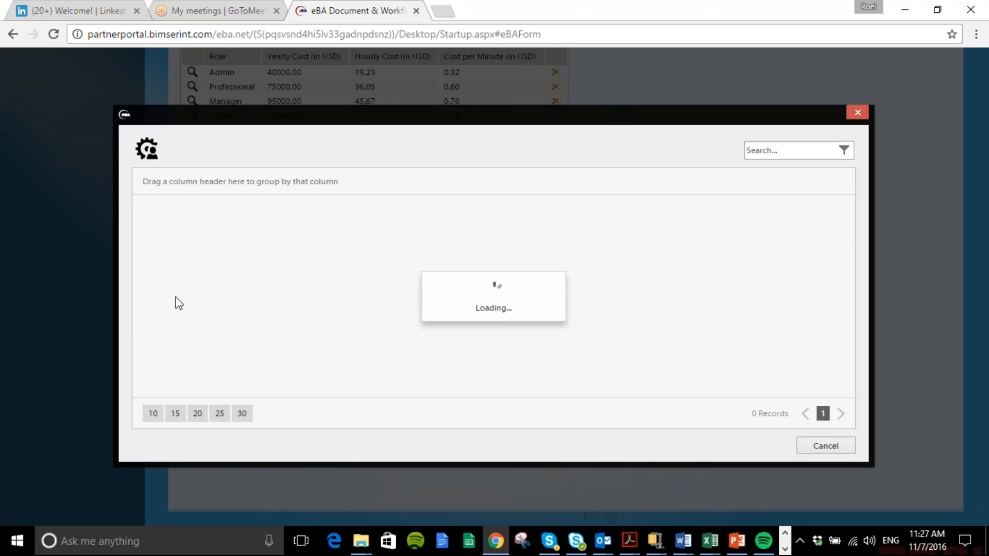
{"action": "left_click", "coordinate": [169, 257]}
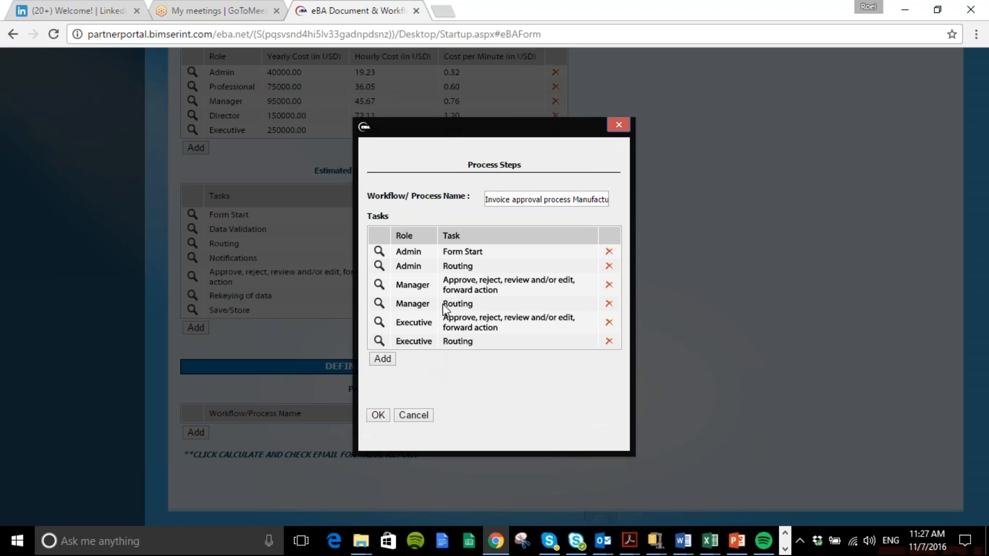
Add a process task assigning Rekeying of data to the Professional role
{"action": "left_click", "coordinate": [382, 359]}
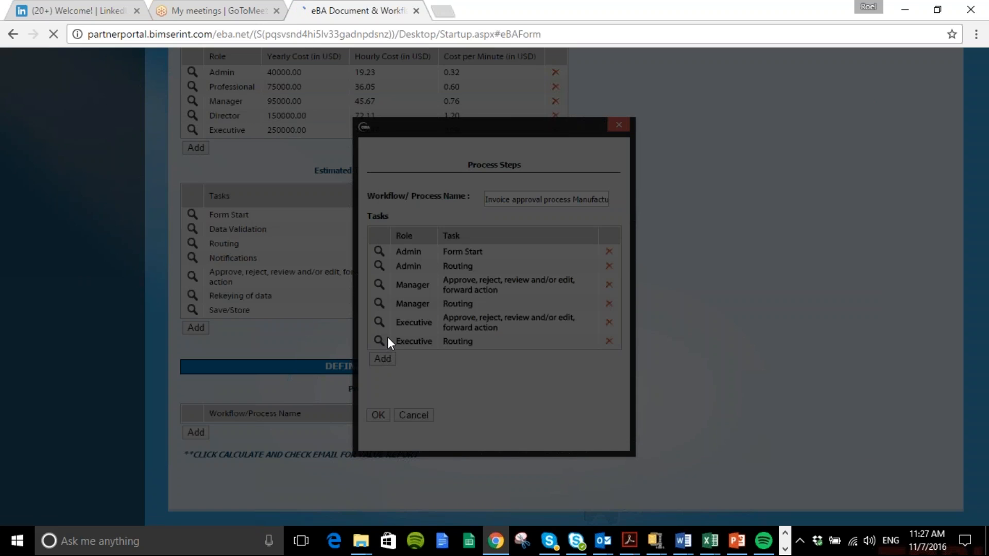
{"action": "left_click", "coordinate": [525, 261]}
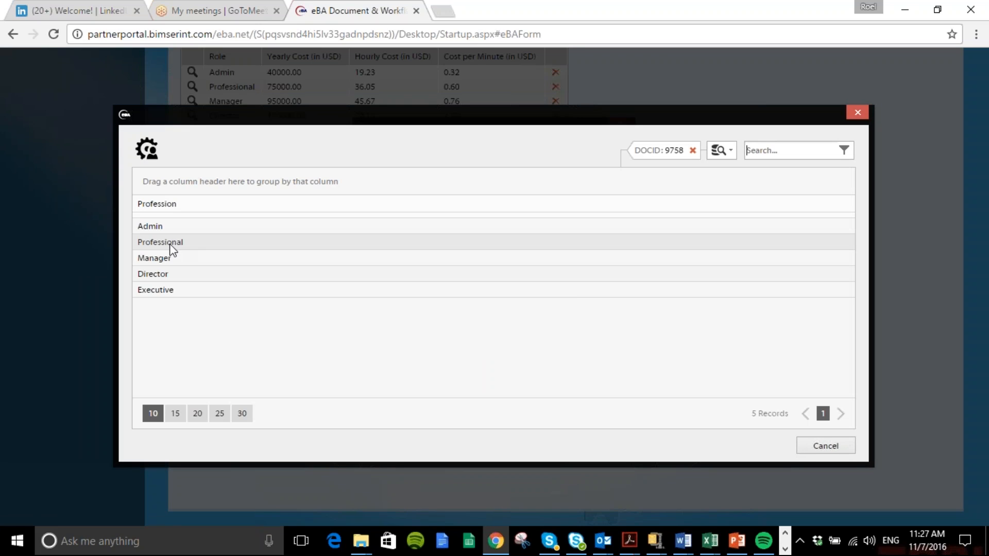
{"action": "left_click", "coordinate": [171, 250]}
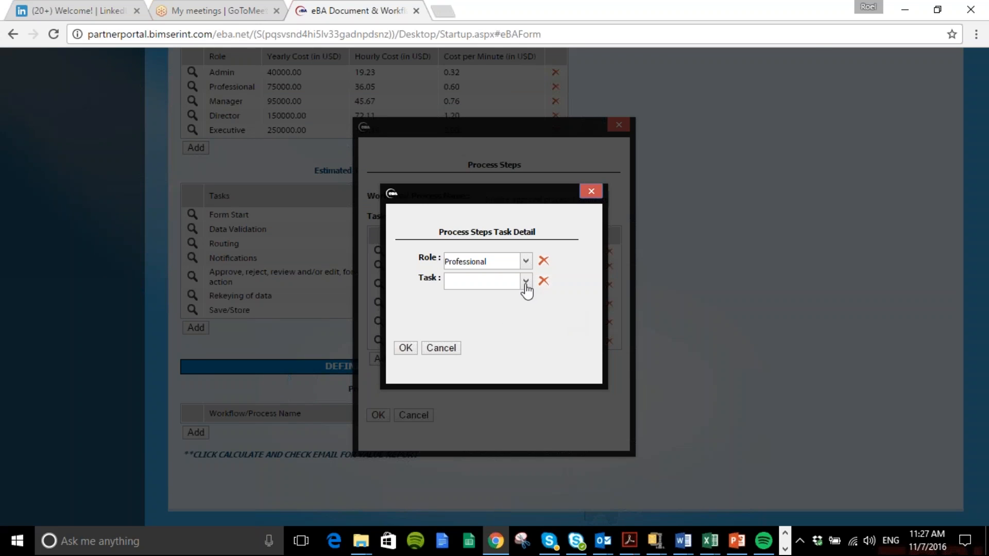
{"action": "left_click", "coordinate": [526, 281]}
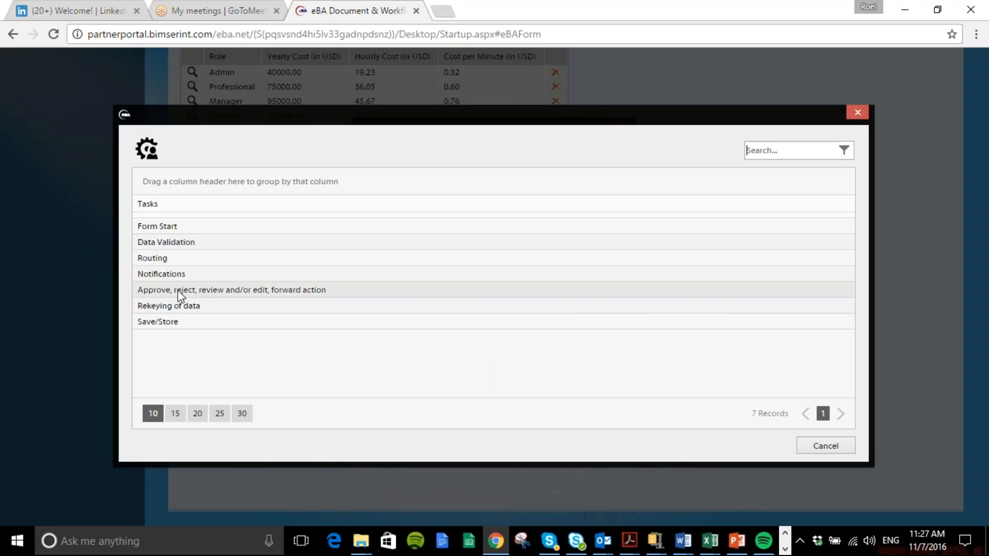
{"action": "left_click", "coordinate": [174, 305]}
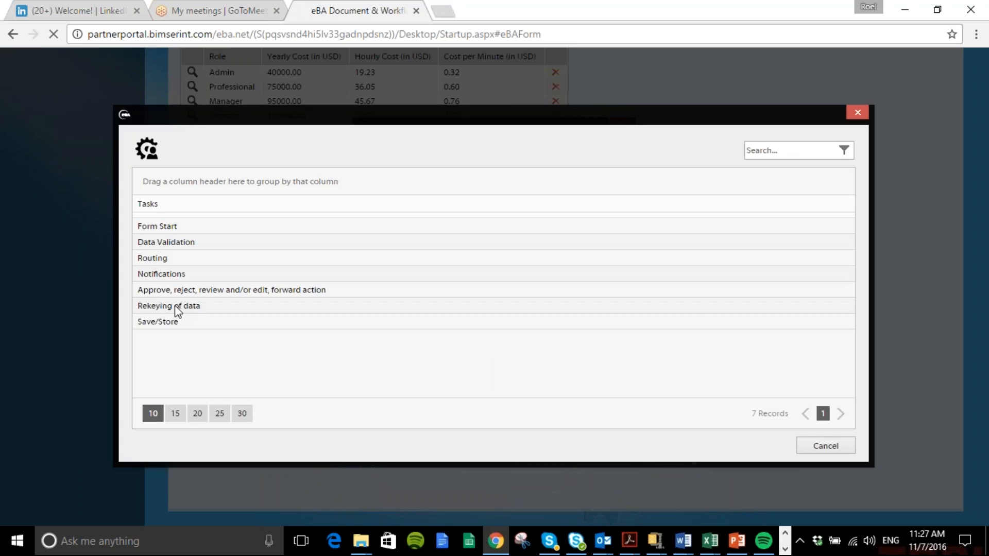
{"action": "left_click", "coordinate": [402, 347]}
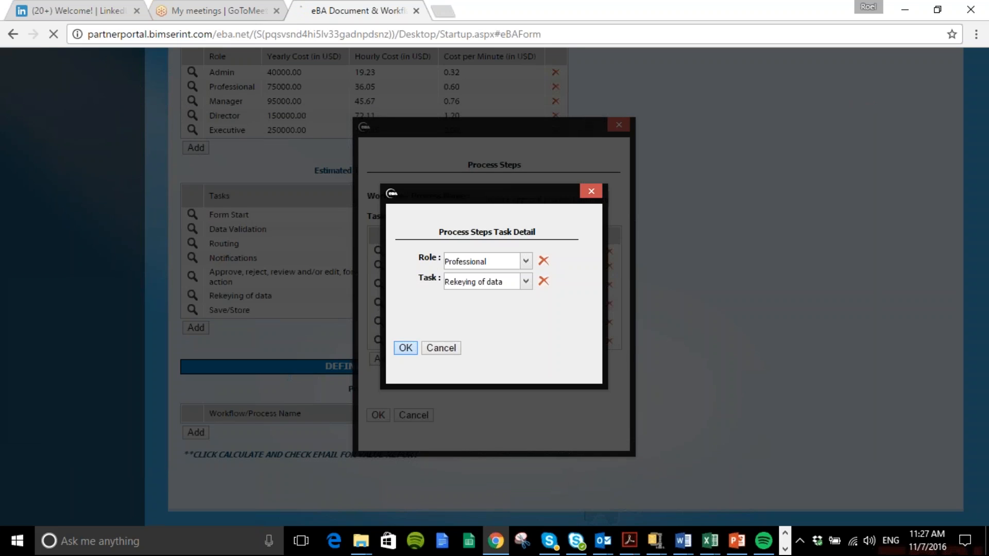
Add a process task assigning Routing to the Professional role
{"action": "left_click", "coordinate": [382, 366]}
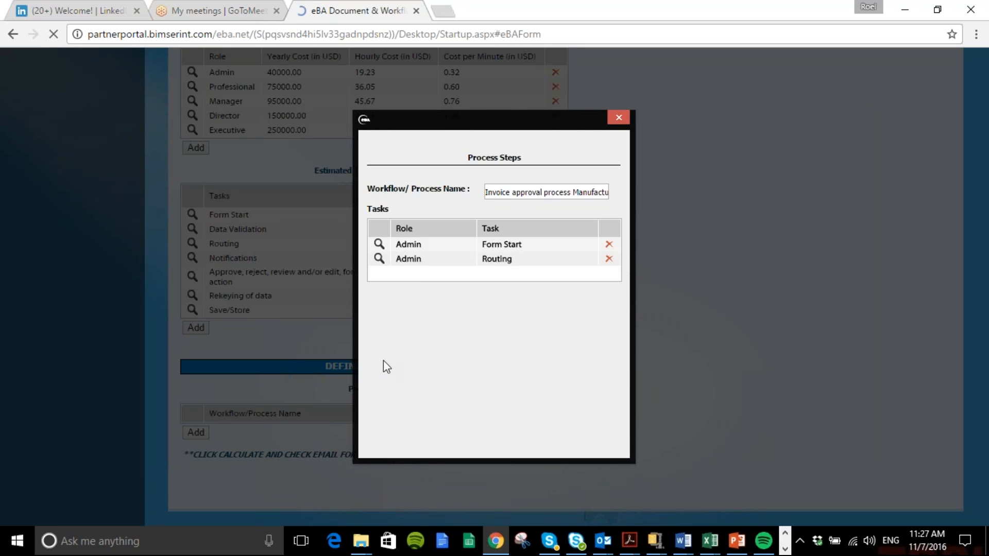
{"action": "left_click", "coordinate": [526, 261]}
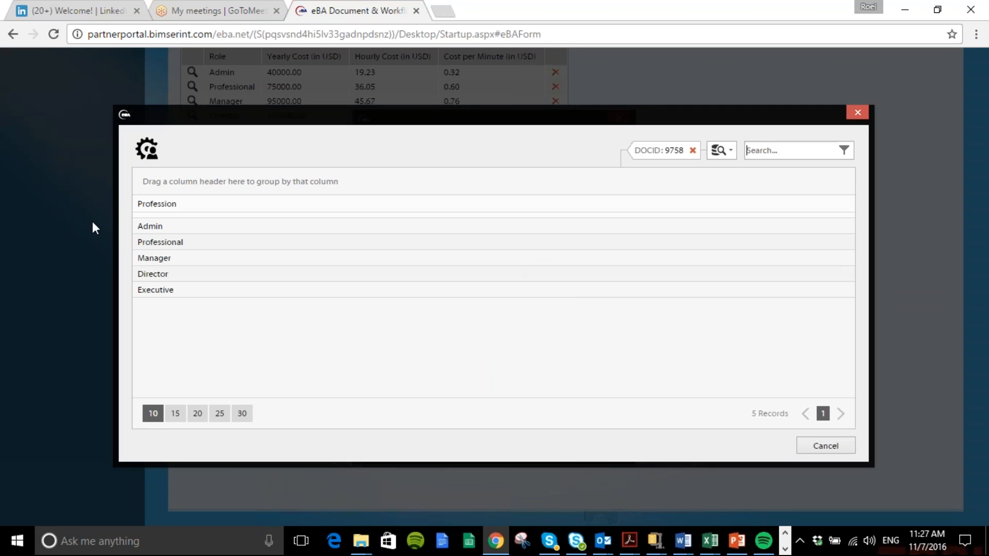
{"action": "left_click", "coordinate": [172, 243]}
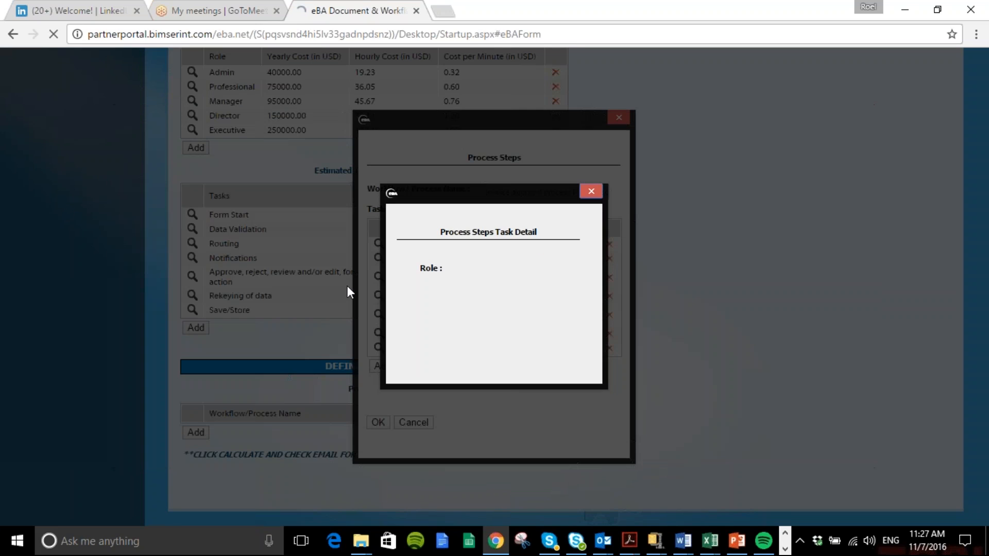
{"action": "left_click", "coordinate": [525, 281]}
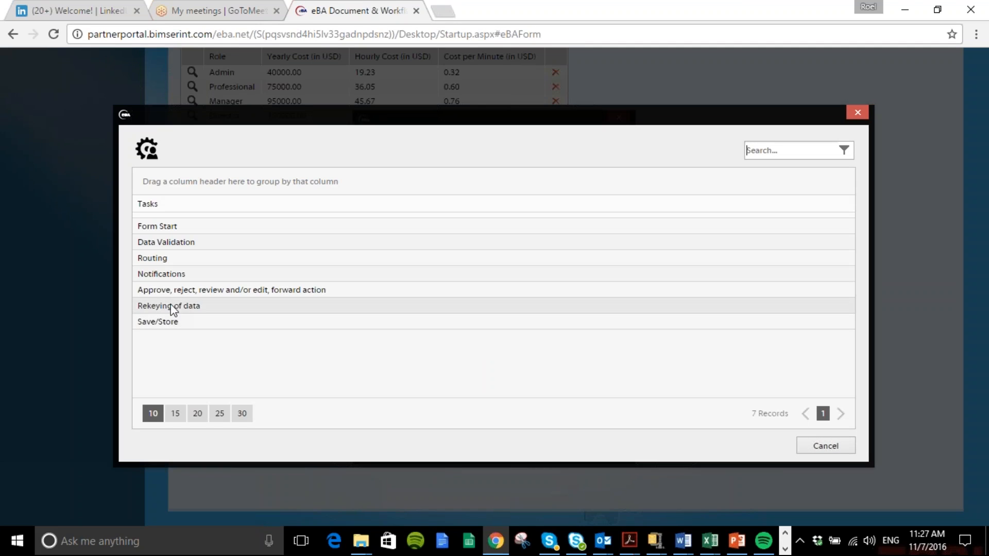
{"action": "left_click", "coordinate": [166, 258]}
{"action": "left_click", "coordinate": [399, 349]}
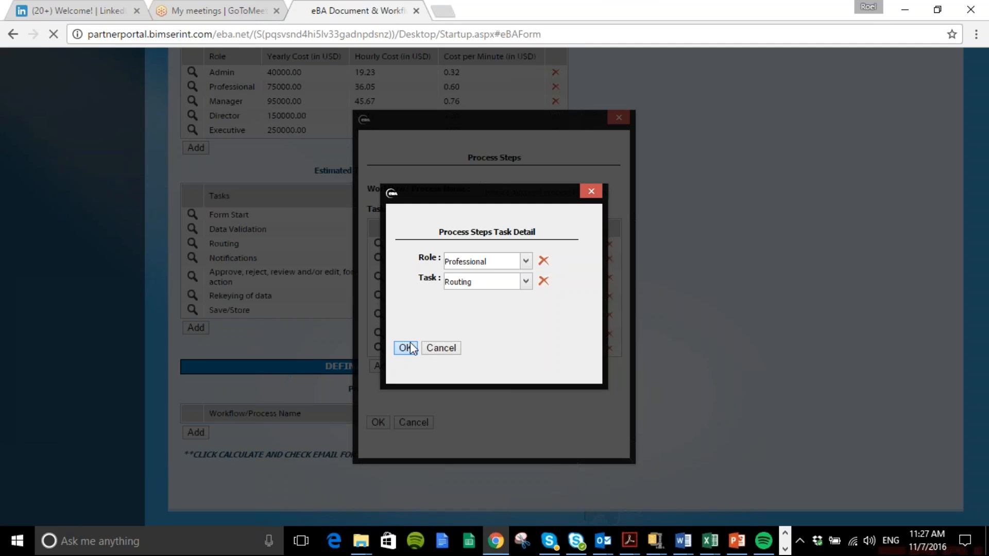
Add a process task assigning Save/Store to the Admin role
{"action": "left_click", "coordinate": [382, 373]}
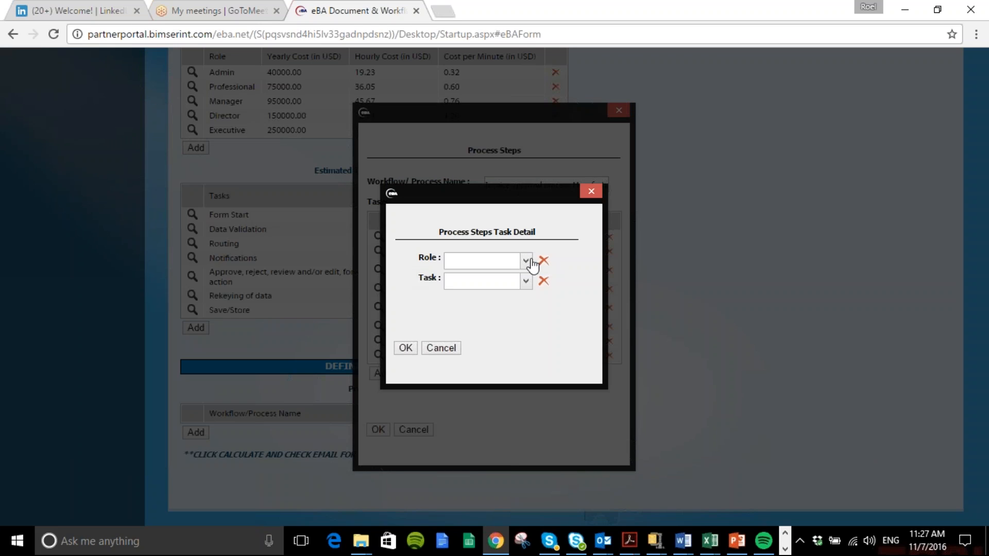
{"action": "left_click", "coordinate": [525, 260]}
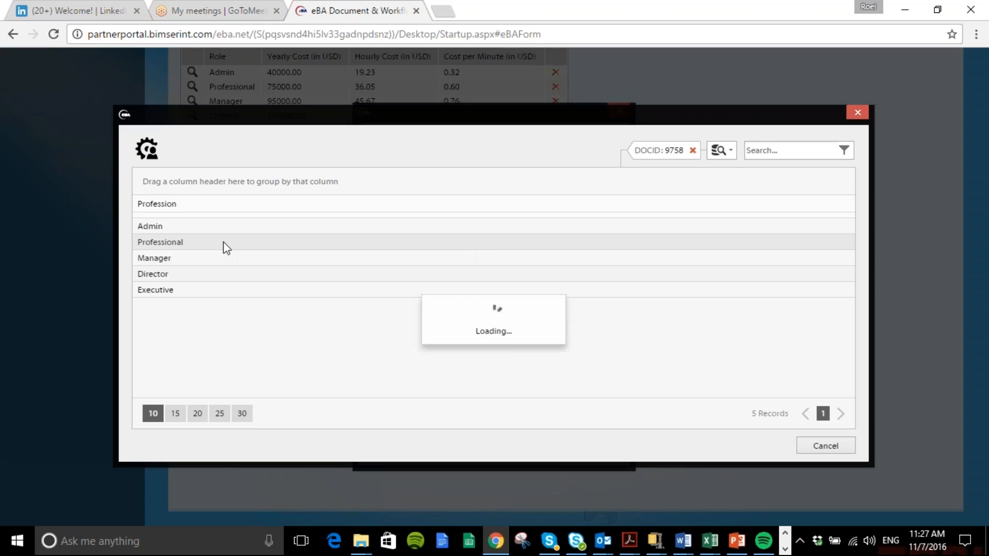
{"action": "left_click", "coordinate": [199, 233]}
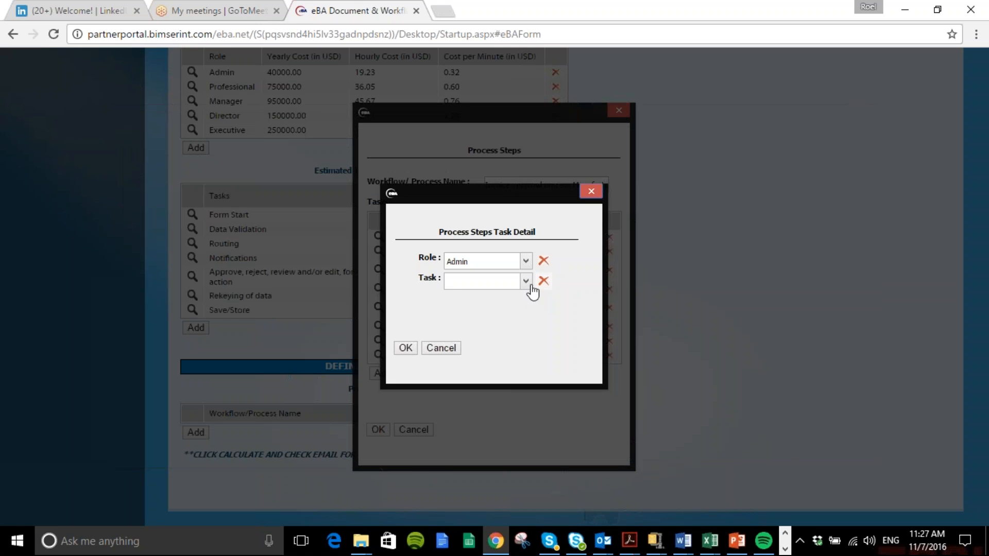
{"action": "left_click", "coordinate": [525, 281]}
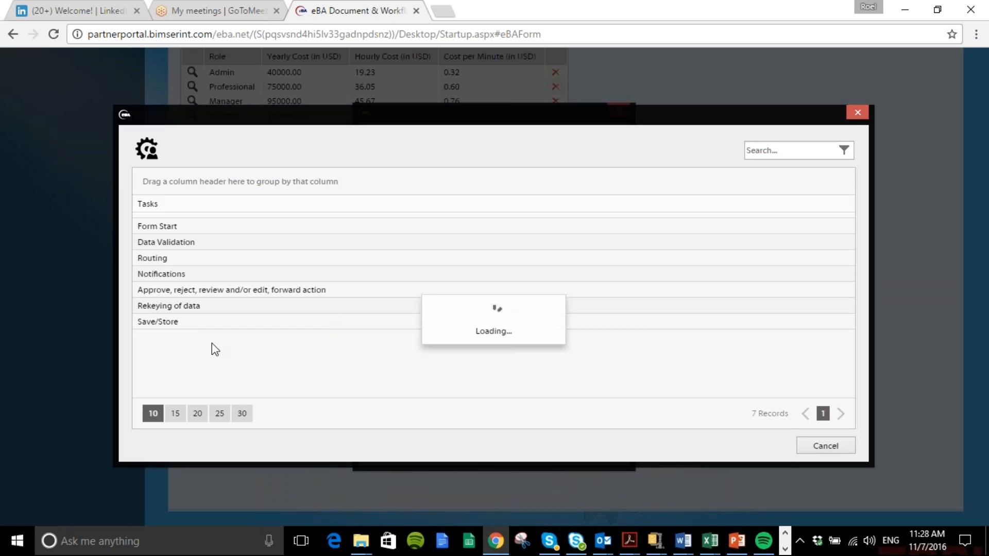
{"action": "left_click", "coordinate": [190, 323]}
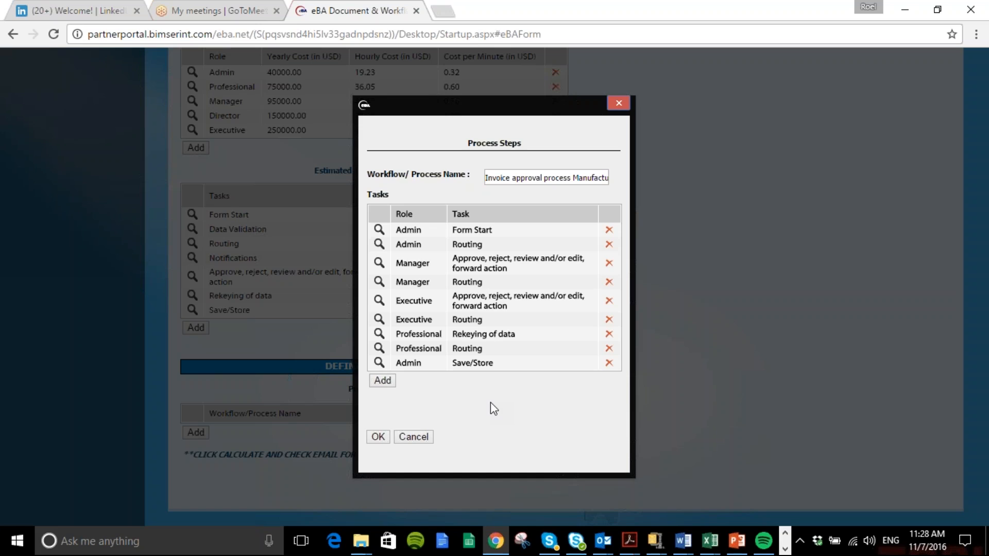
Save the process steps for the invoice approval workflow and submit the form to calculate its value
{"action": "left_click", "coordinate": [378, 439]}
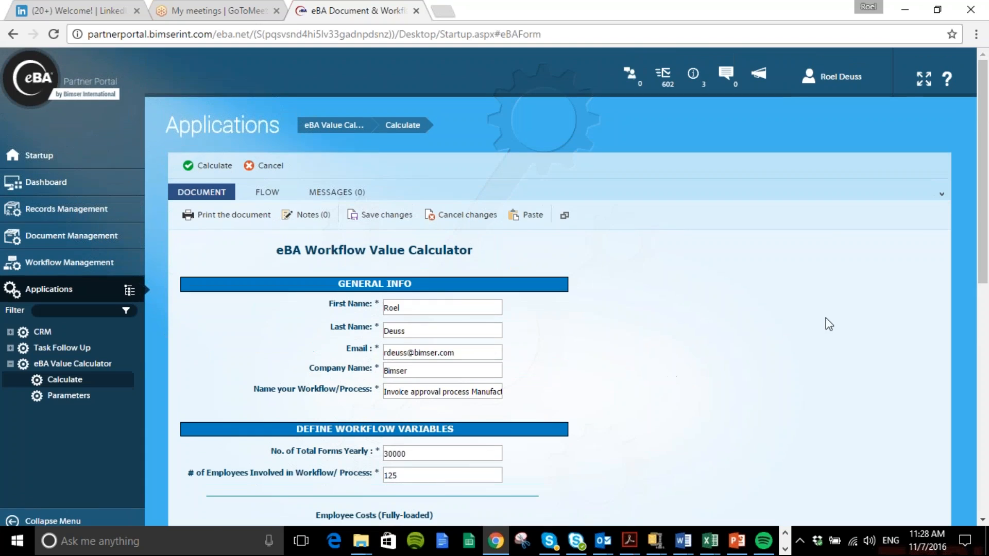
{"action": "left_click", "coordinate": [213, 166]}
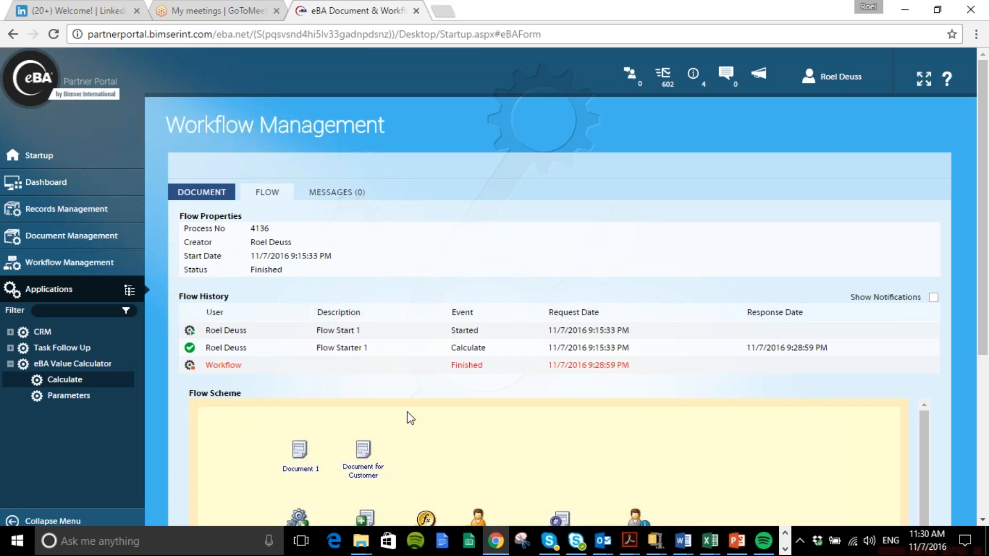
Switch to Outlook and open the mailbox's Junk Email folder to find the calculator messages
{"action": "mouse_move", "coordinate": [602, 540]}
{"action": "left_click", "coordinate": [469, 493]}
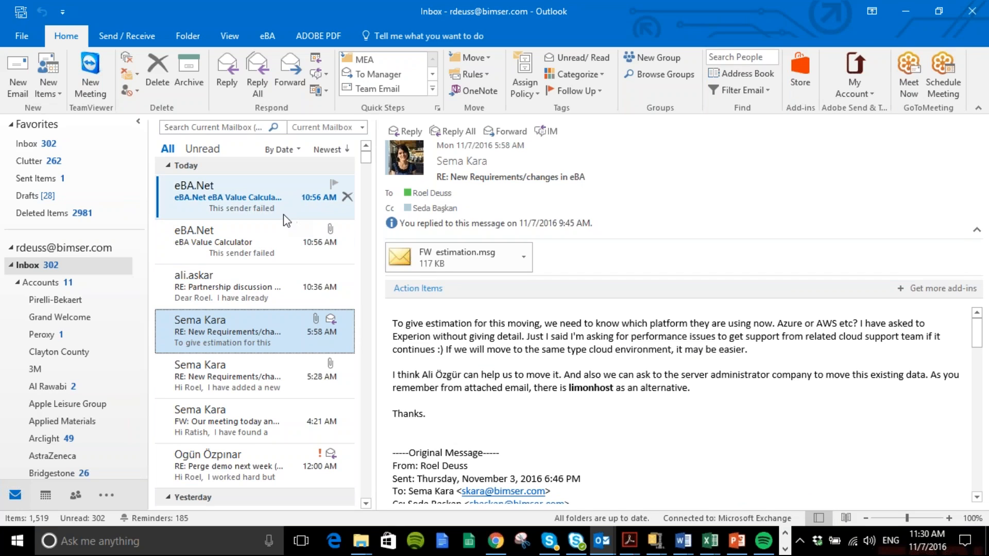
{"action": "left_click", "coordinate": [69, 265]}
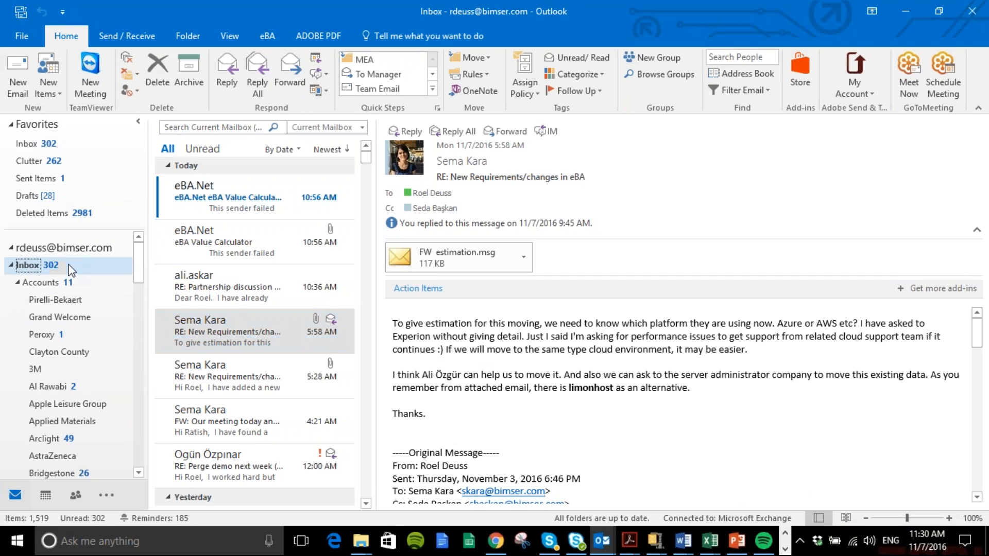
{"action": "scroll", "coordinate": [56, 442], "scroll_direction": "down", "scroll_amount": 15}
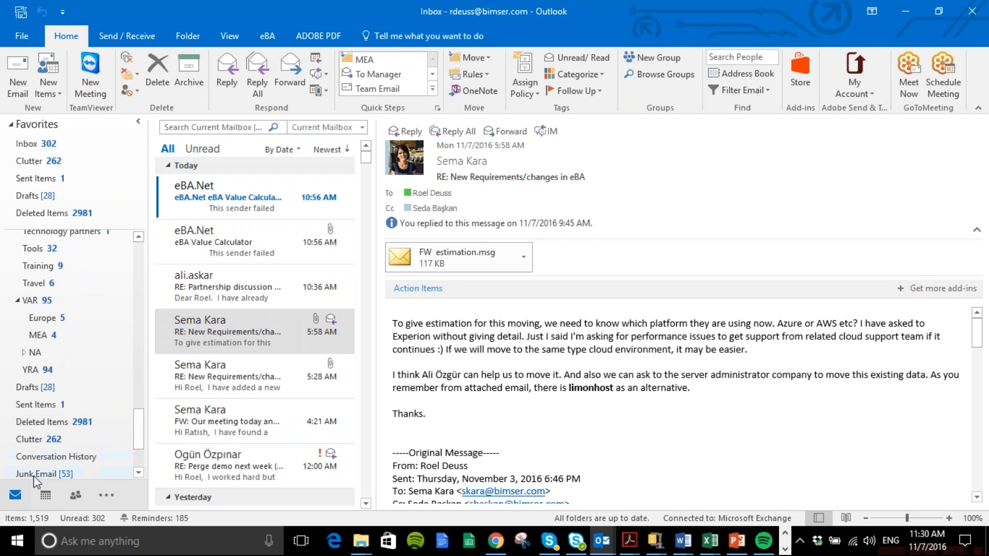
{"action": "left_click", "coordinate": [33, 475]}
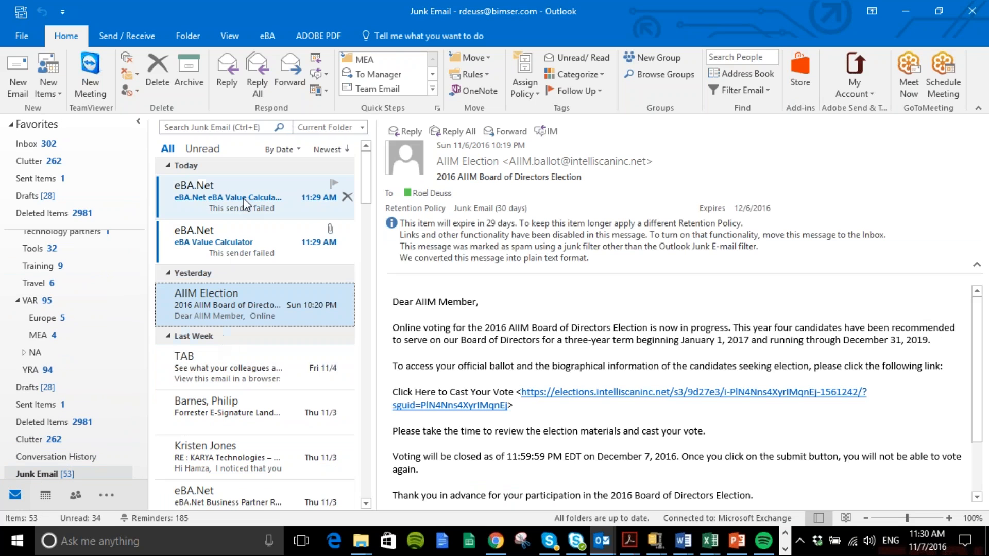
Move the two 11:29 AM eBA.Net value calculator messages from Junk Email to the Inbox
{"action": "left_click", "coordinate": [246, 200]}
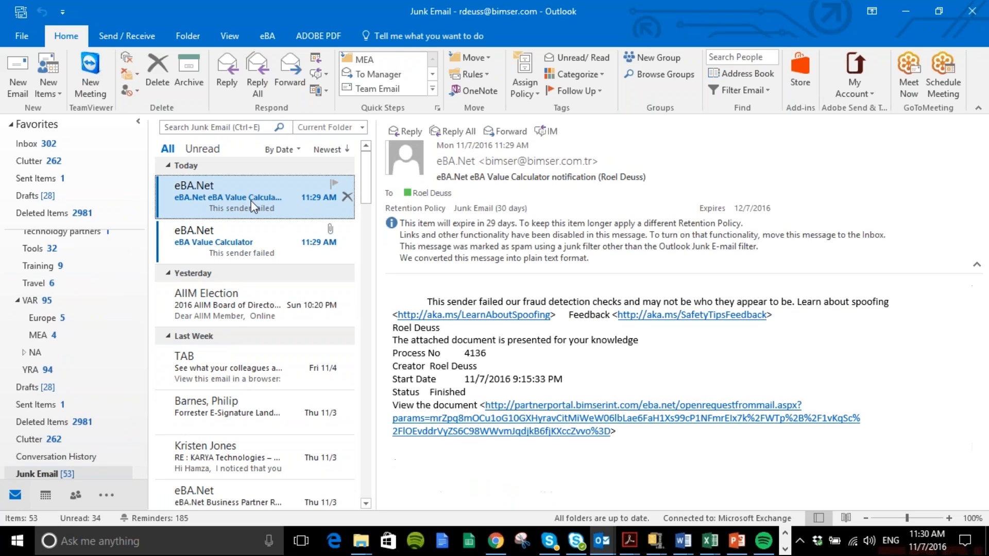
{"action": "key", "text": "shift+Down"}
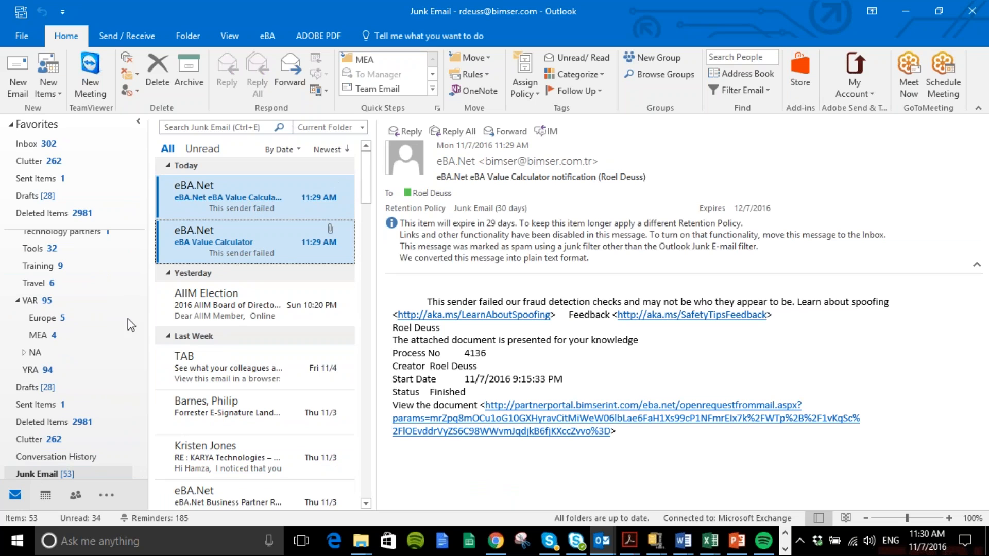
{"action": "left_click_drag", "start_coordinate": [139, 420], "coordinate": [167, 246]}
{"action": "left_click_drag", "start_coordinate": [245, 212], "coordinate": [72, 271]}
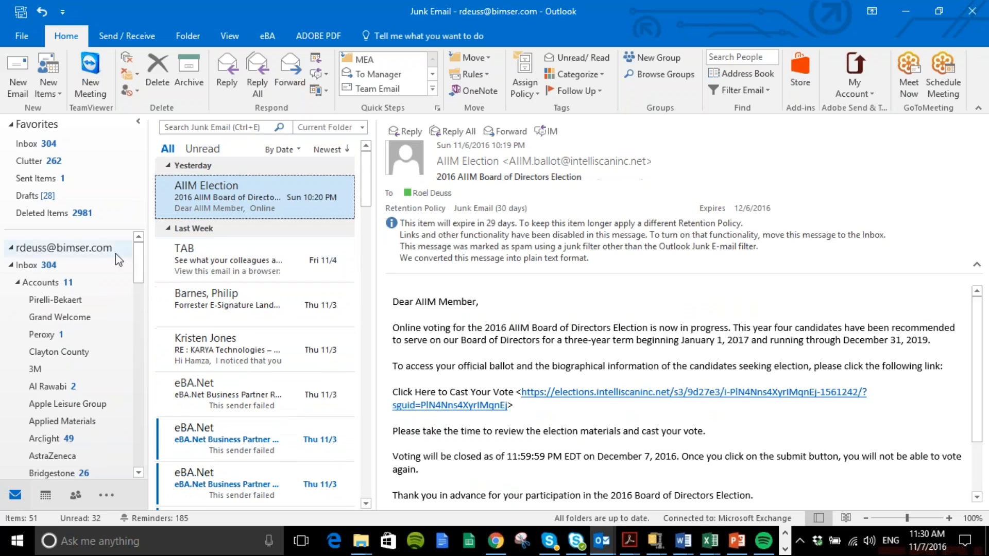
Open the PDF report attached to the 11:29 AM eBA Value Calculator message in the Inbox
{"action": "left_click", "coordinate": [32, 264]}
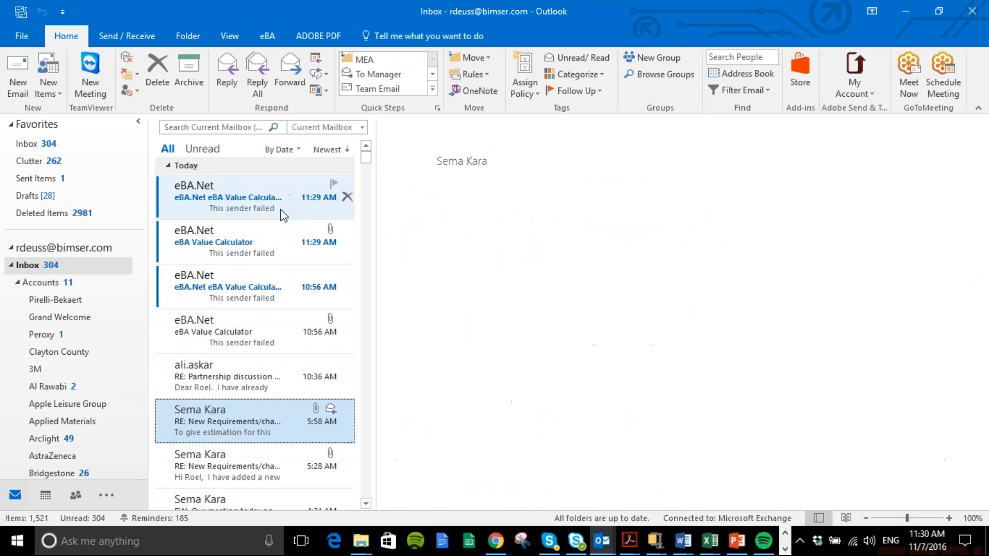
{"action": "left_click", "coordinate": [251, 245]}
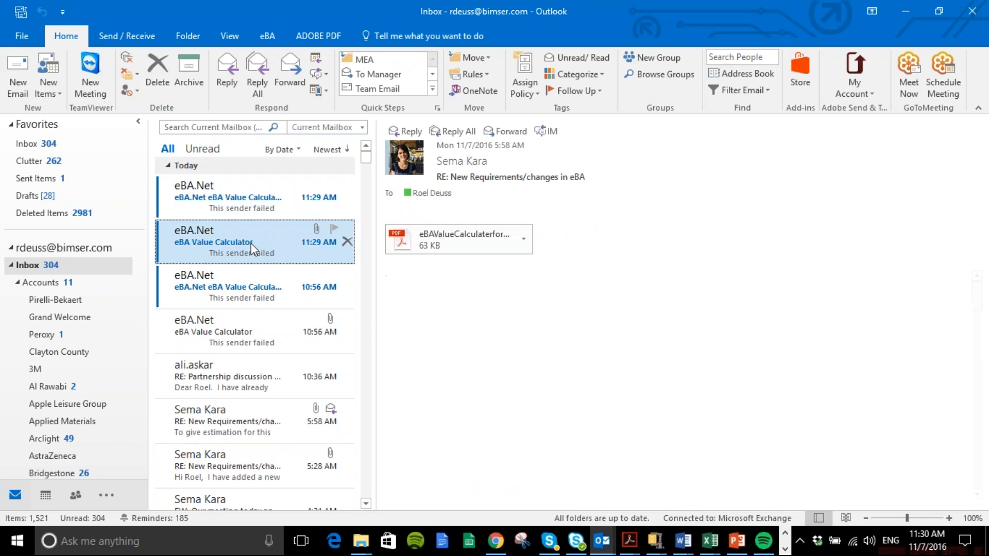
{"action": "left_click", "coordinate": [444, 240]}
{"action": "double_click", "coordinate": [444, 240]}
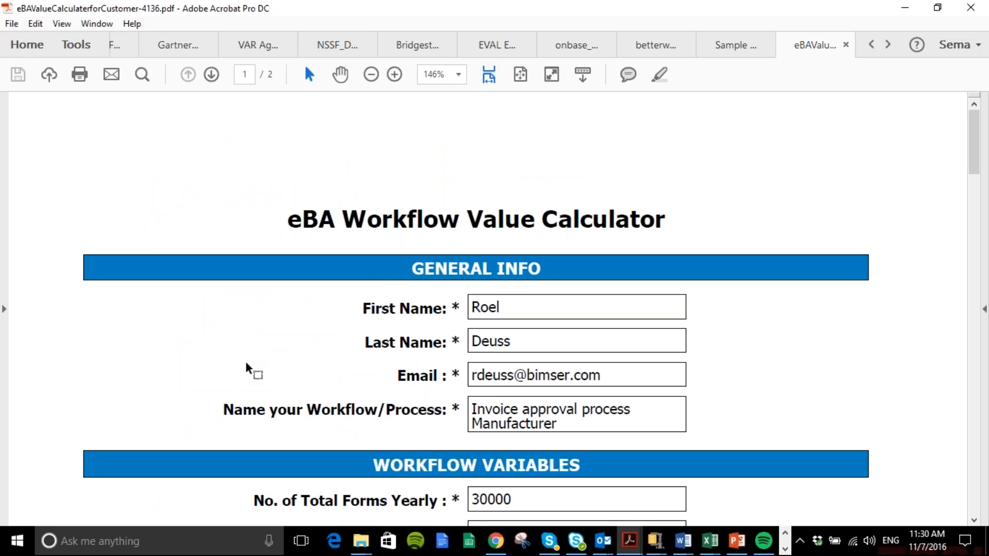
Review the report's workflow variables, license and implementation investment, and time savings, highlighting the average time saved
{"action": "scroll", "coordinate": [254, 352], "scroll_direction": "down", "scroll_amount": 1}
{"action": "scroll", "coordinate": [254, 352], "scroll_direction": "down", "scroll_amount": 1}
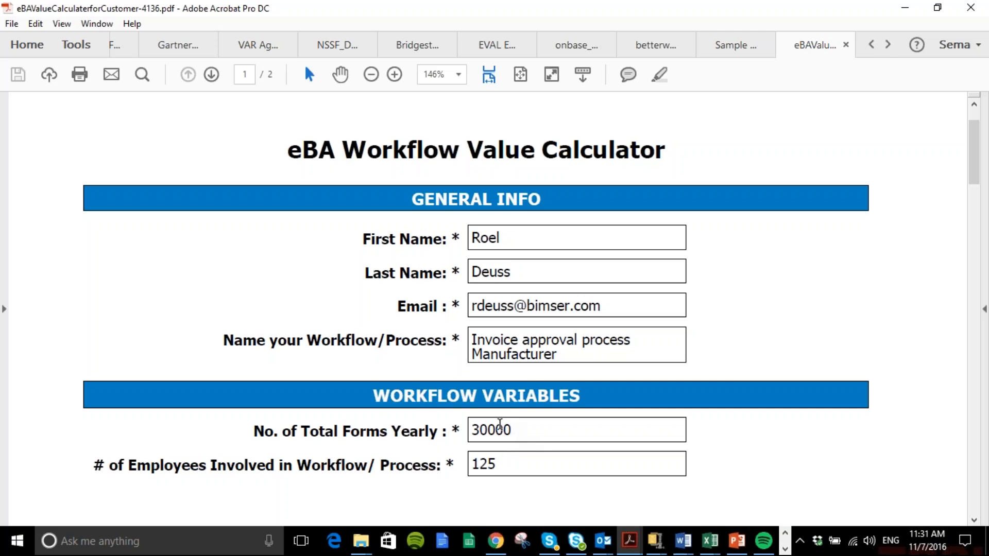
{"action": "scroll", "coordinate": [497, 470], "scroll_direction": "down", "scroll_amount": 3}
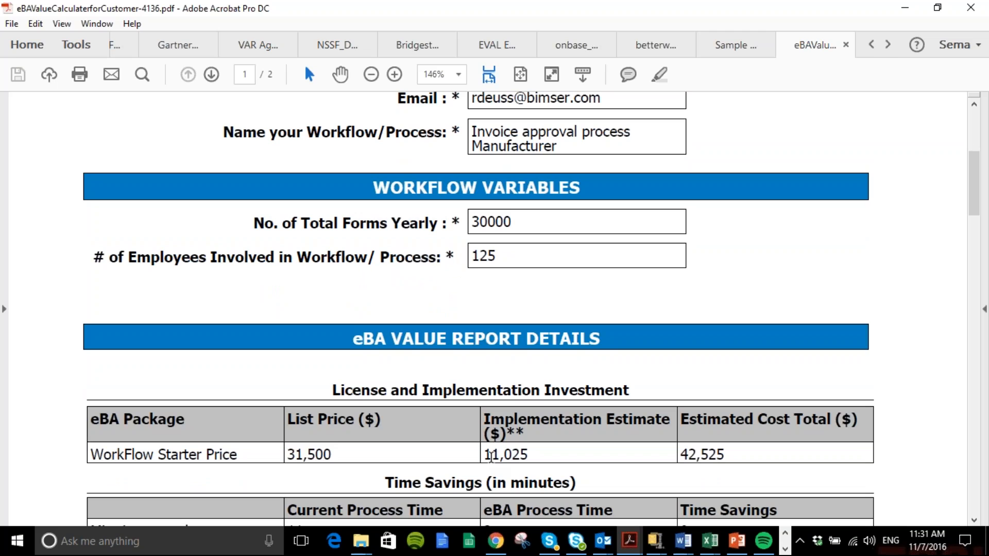
{"action": "scroll", "coordinate": [493, 455], "scroll_direction": "down", "scroll_amount": 1}
{"action": "scroll", "coordinate": [489, 458], "scroll_direction": "down", "scroll_amount": 3}
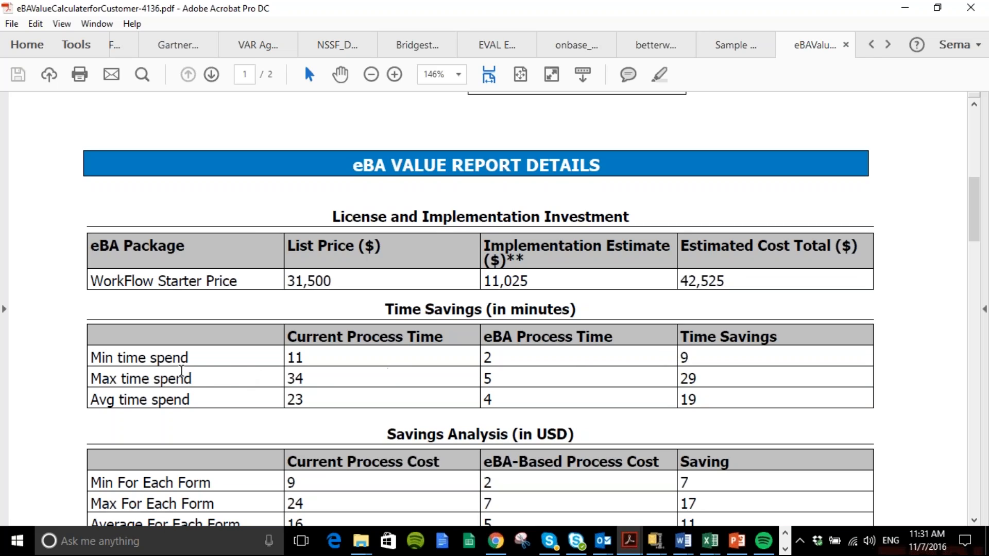
{"action": "left_click_drag", "start_coordinate": [181, 371], "coordinate": [680, 357]}
{"action": "left_click_drag", "start_coordinate": [700, 401], "coordinate": [683, 403]}
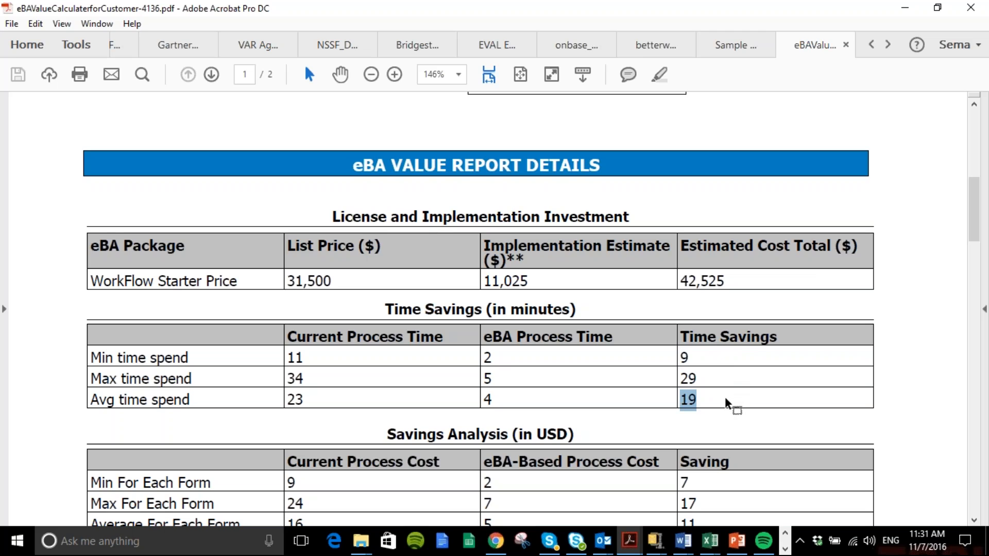
Examine the savings analysis per form and per year, highlighting the key savings figures, and review the payback period
{"action": "scroll", "coordinate": [729, 404], "scroll_direction": "down", "scroll_amount": 3}
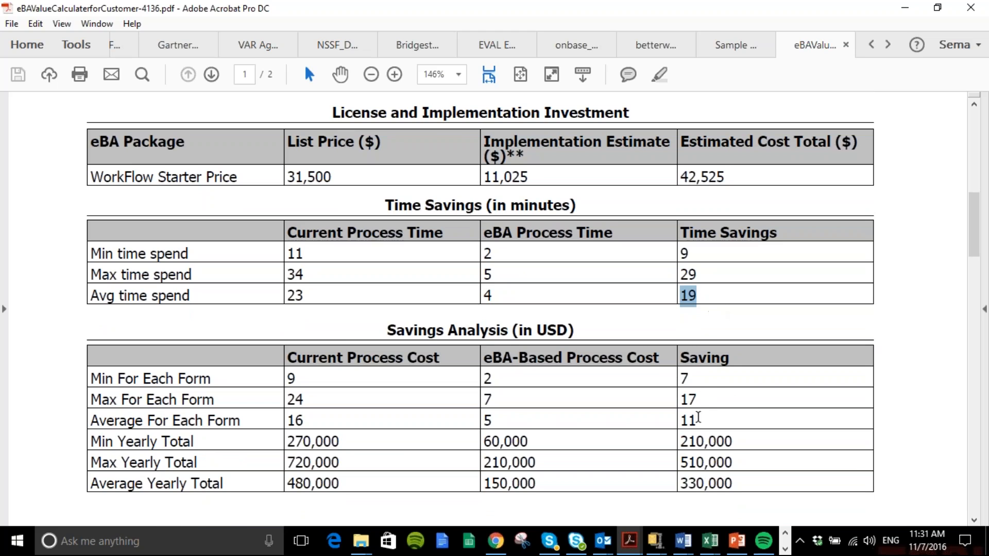
{"action": "left_click_drag", "start_coordinate": [698, 420], "coordinate": [684, 422]}
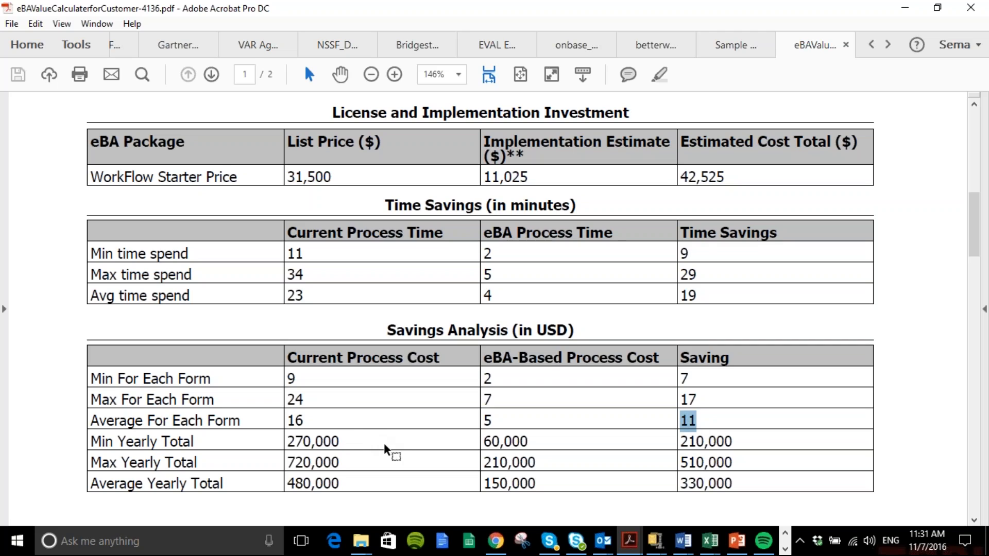
{"action": "left_click_drag", "start_coordinate": [689, 380], "coordinate": [682, 381]}
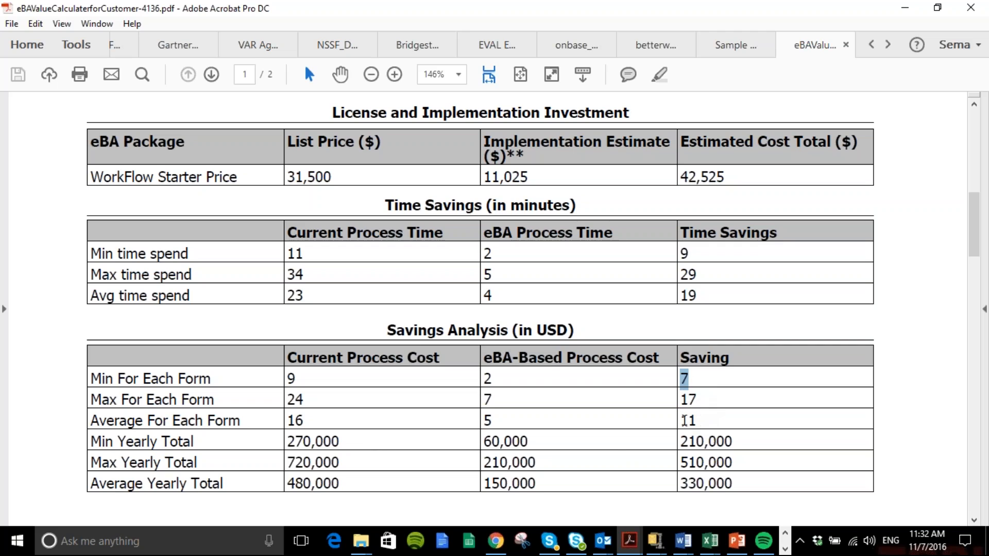
{"action": "left_click_drag", "start_coordinate": [733, 484], "coordinate": [678, 484]}
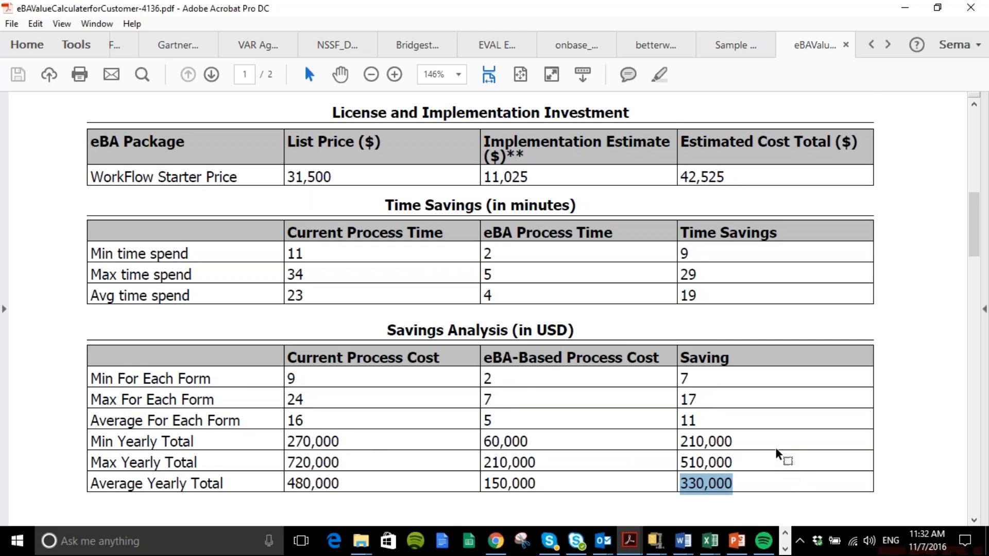
{"action": "scroll", "coordinate": [777, 453], "scroll_direction": "down", "scroll_amount": 1}
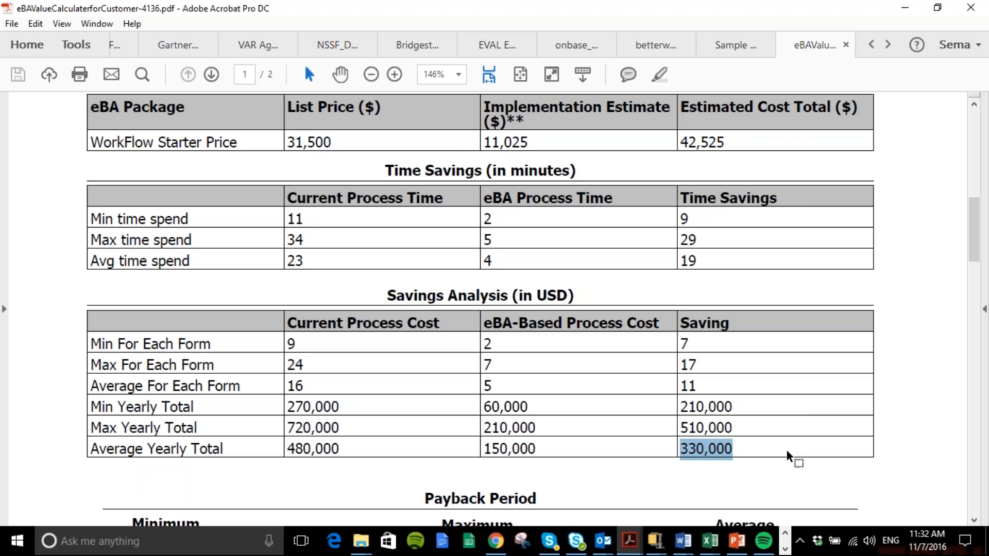
{"action": "scroll", "coordinate": [783, 456], "scroll_direction": "down", "scroll_amount": 1}
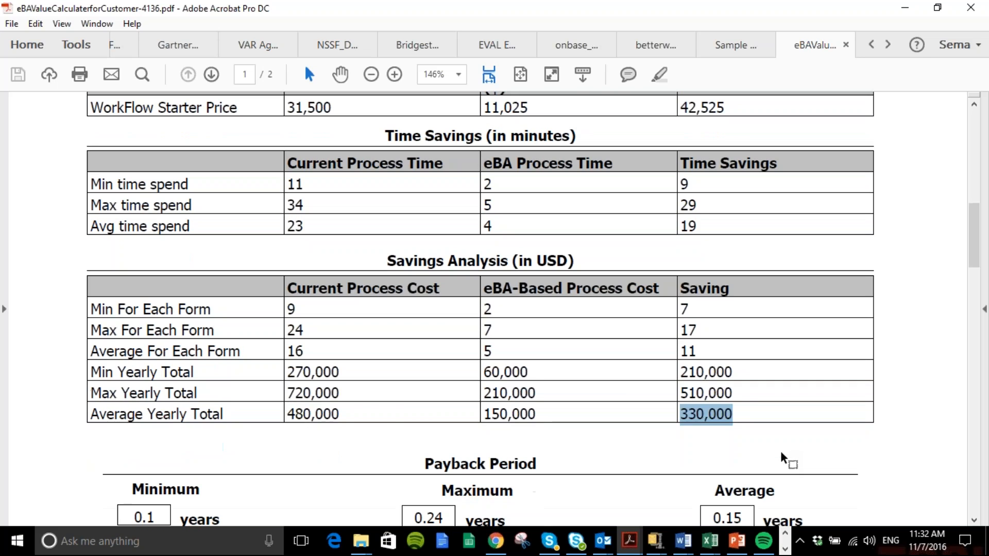
{"action": "scroll", "coordinate": [787, 458], "scroll_direction": "down", "scroll_amount": 1}
{"action": "scroll", "coordinate": [786, 458], "scroll_direction": "down", "scroll_amount": 1}
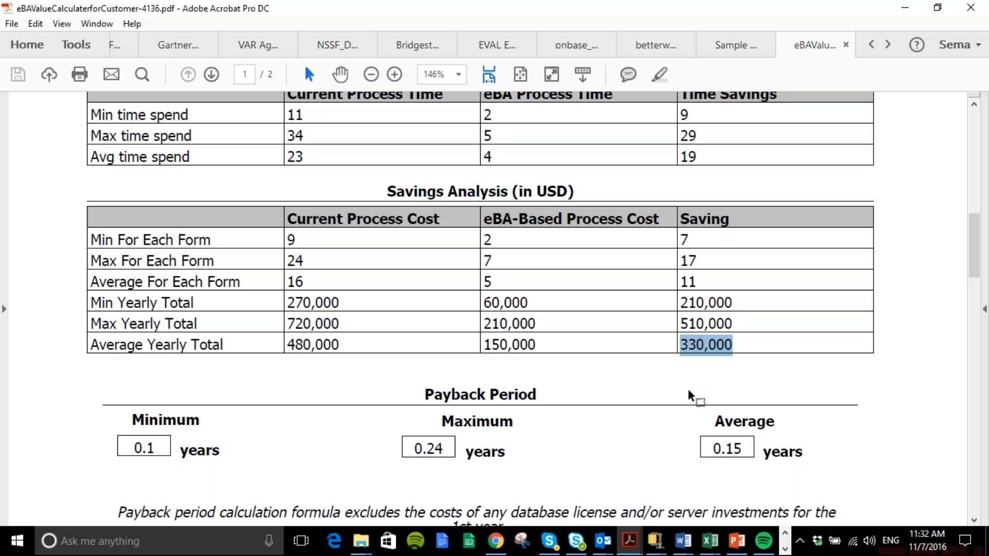
{"action": "scroll", "coordinate": [622, 277], "scroll_direction": "down", "scroll_amount": 3}
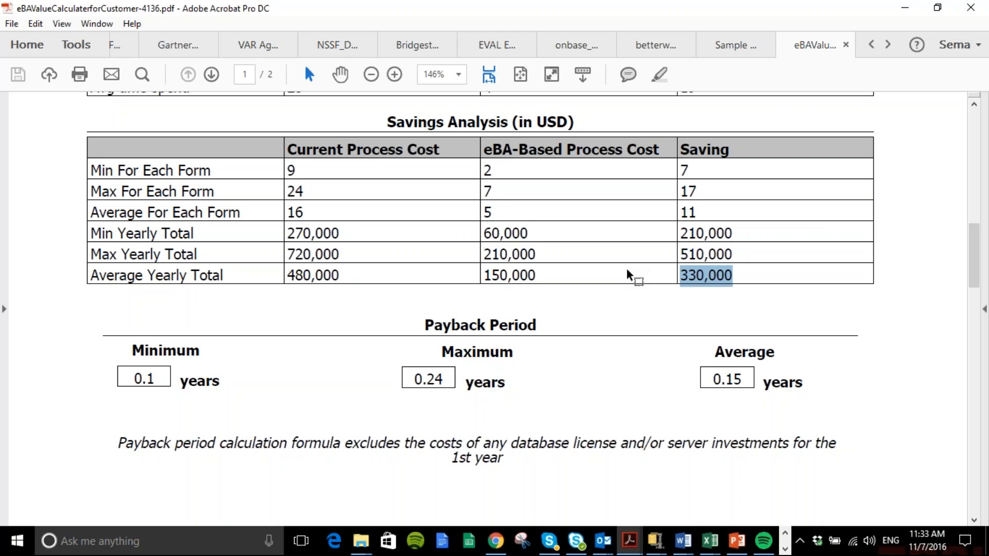
{"action": "left_click", "coordinate": [975, 238]}
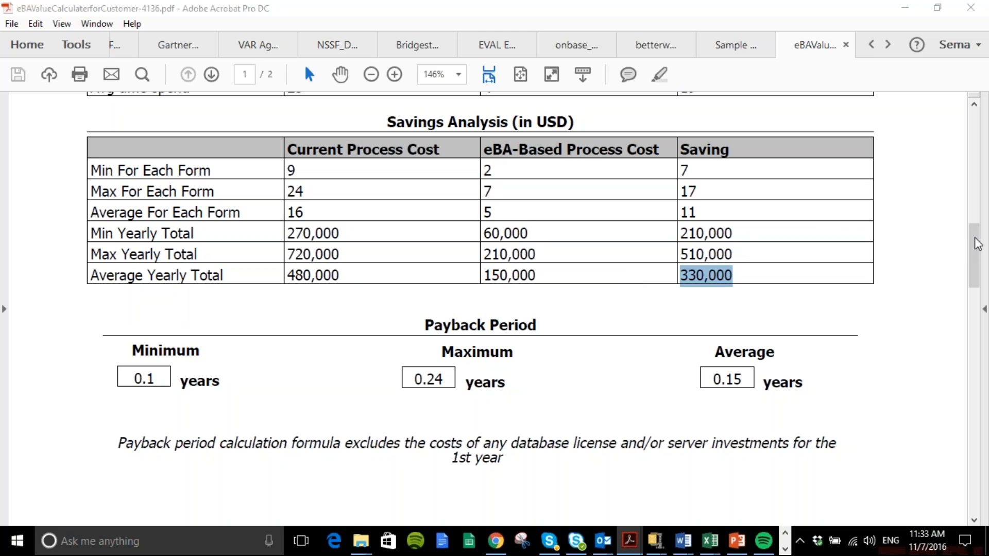
{"action": "left_click", "coordinate": [976, 243]}
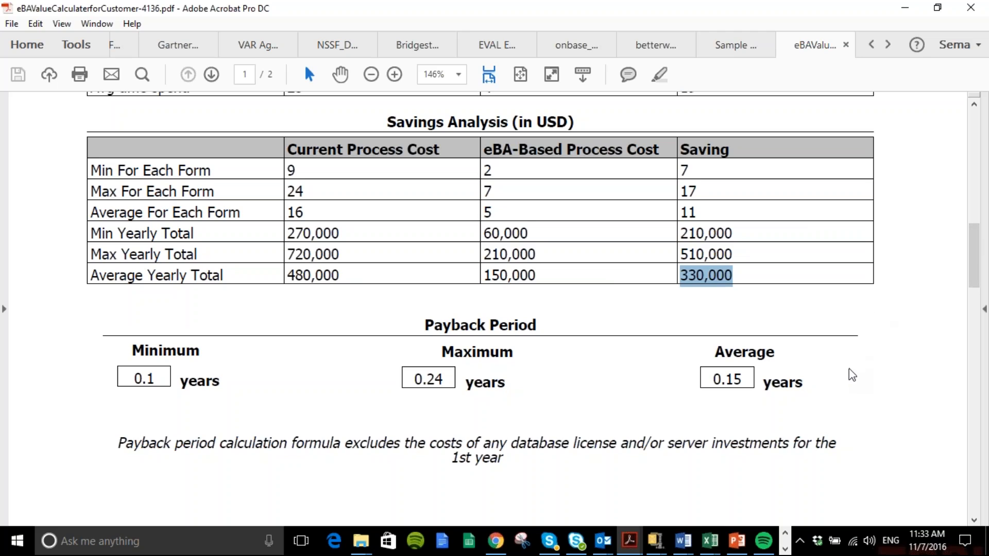